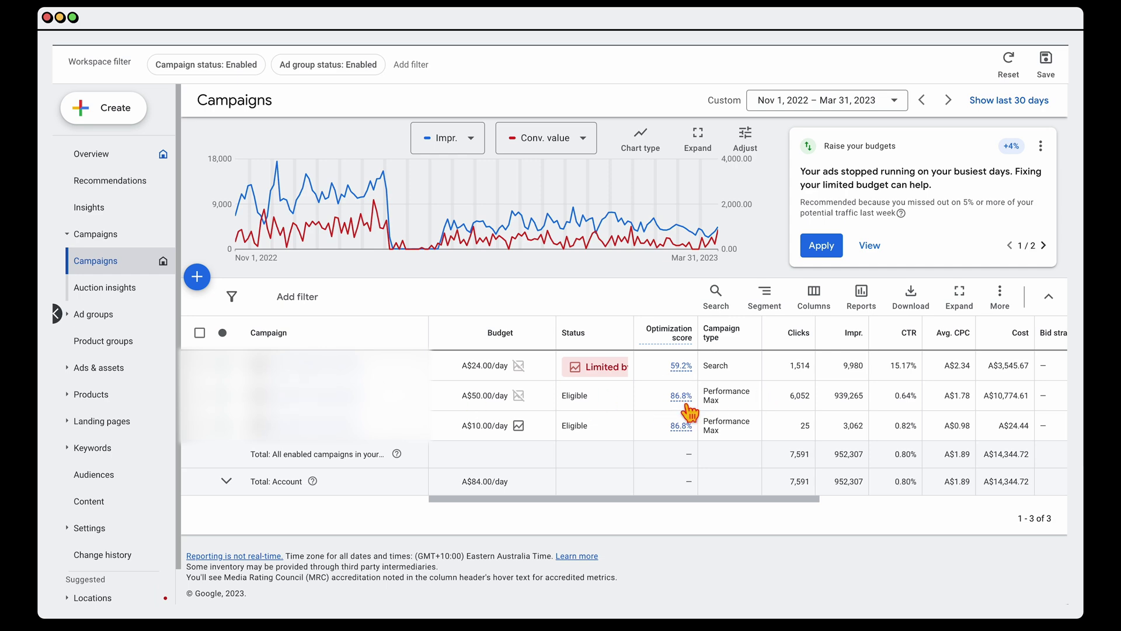
Step: Dismiss the Performance Max 'Target all eligible Shopping products' recommendation with reason 'I will do it later'
{"action": "left_click", "coordinate": [684, 400]}
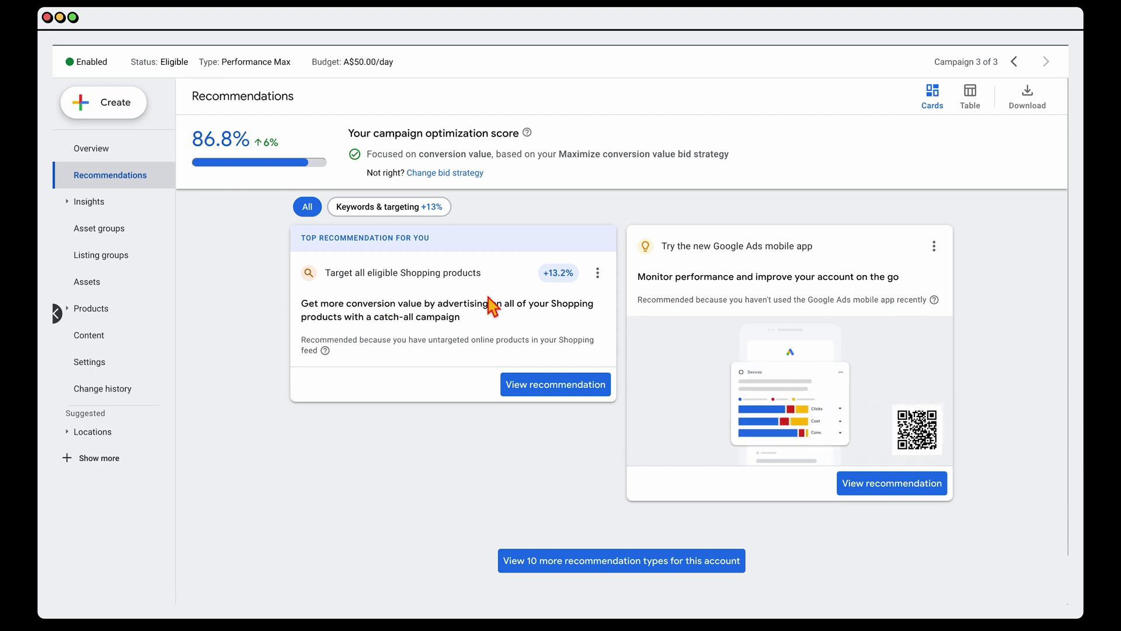
{"action": "left_click", "coordinate": [597, 273]}
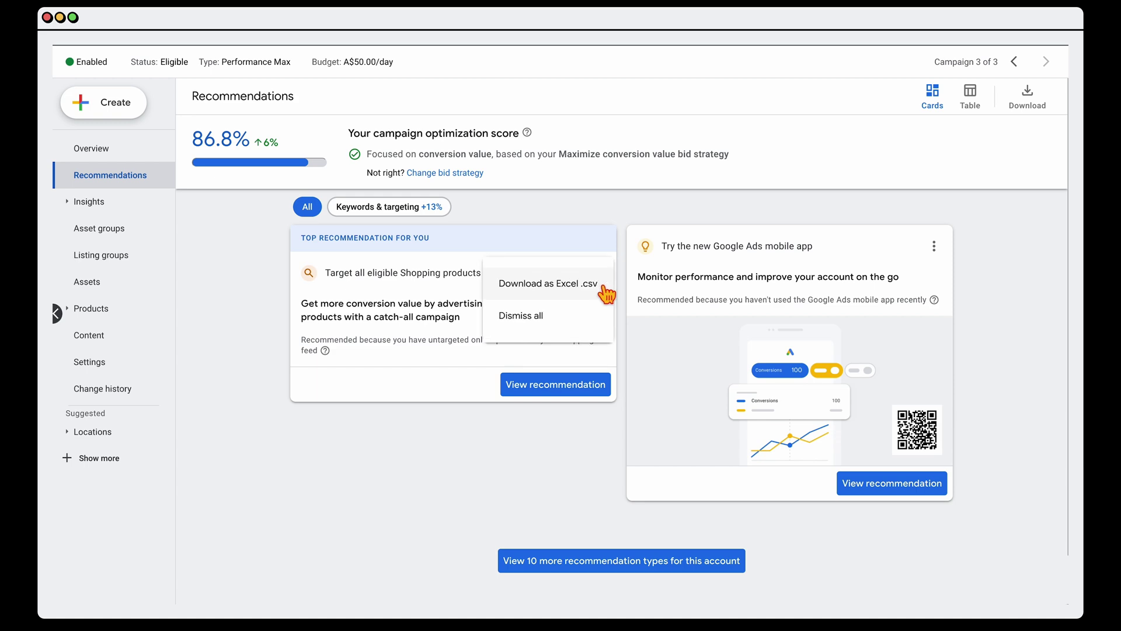
{"action": "left_click", "coordinate": [565, 325]}
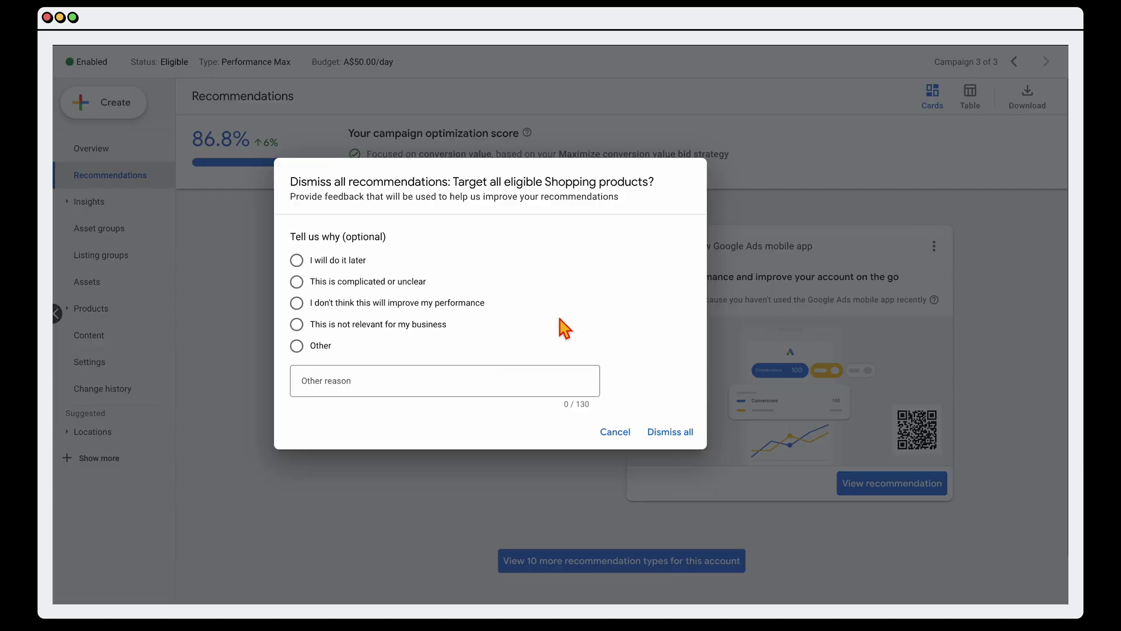
{"action": "left_click", "coordinate": [319, 265]}
{"action": "left_click", "coordinate": [669, 432]}
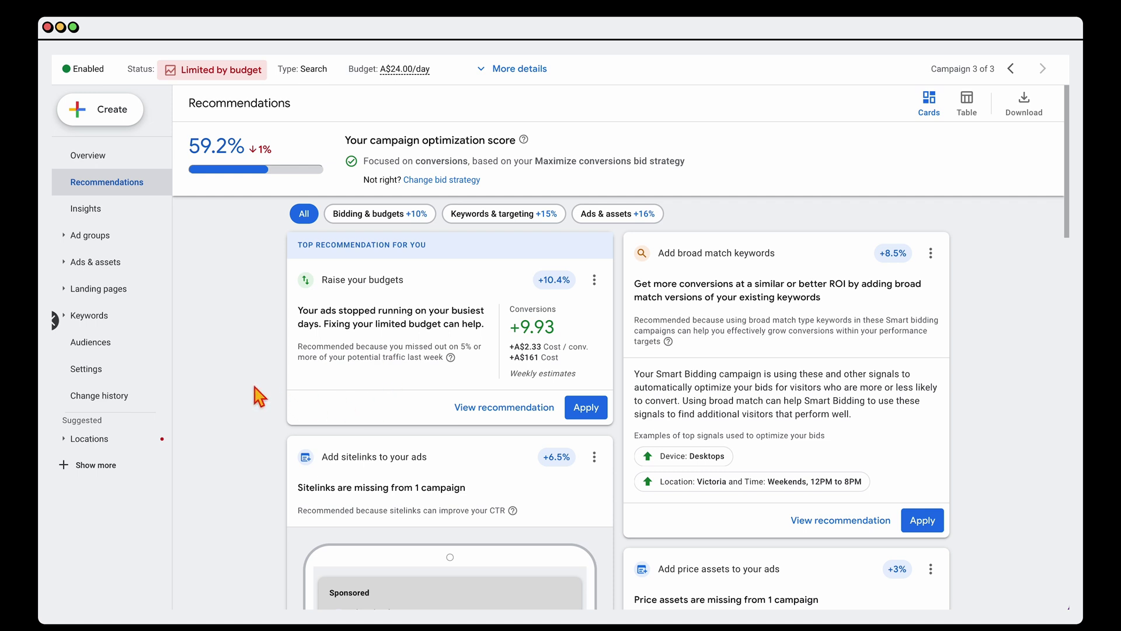
Step: Filter recommendations to Bidding & budgets, then go to the Campaigns list
{"action": "left_click", "coordinate": [398, 222]}
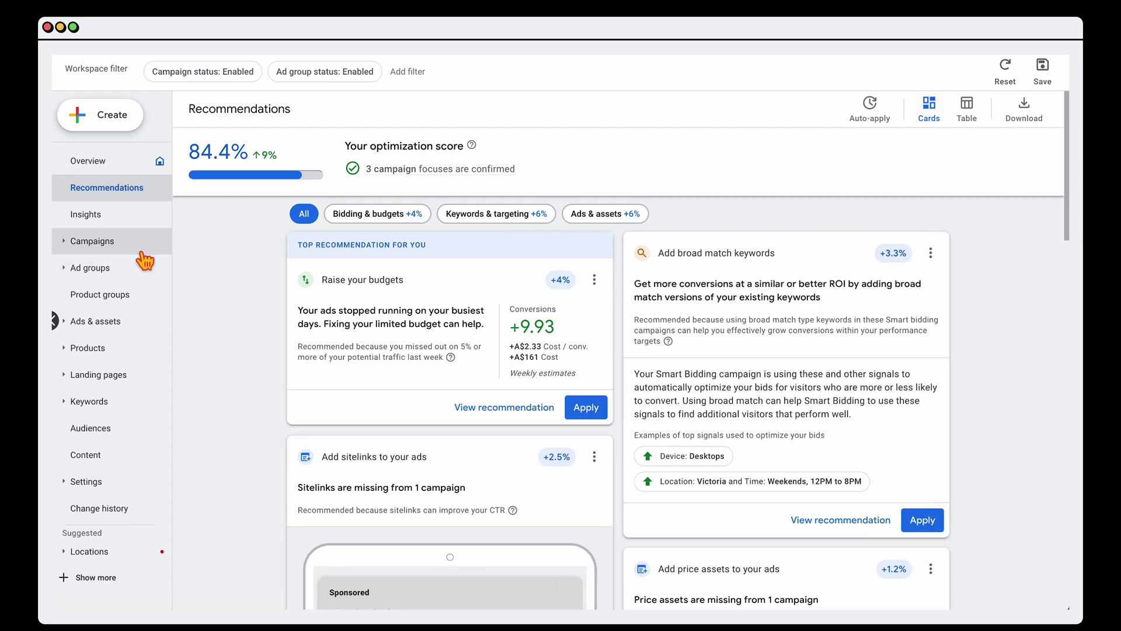
{"action": "left_click", "coordinate": [135, 245]}
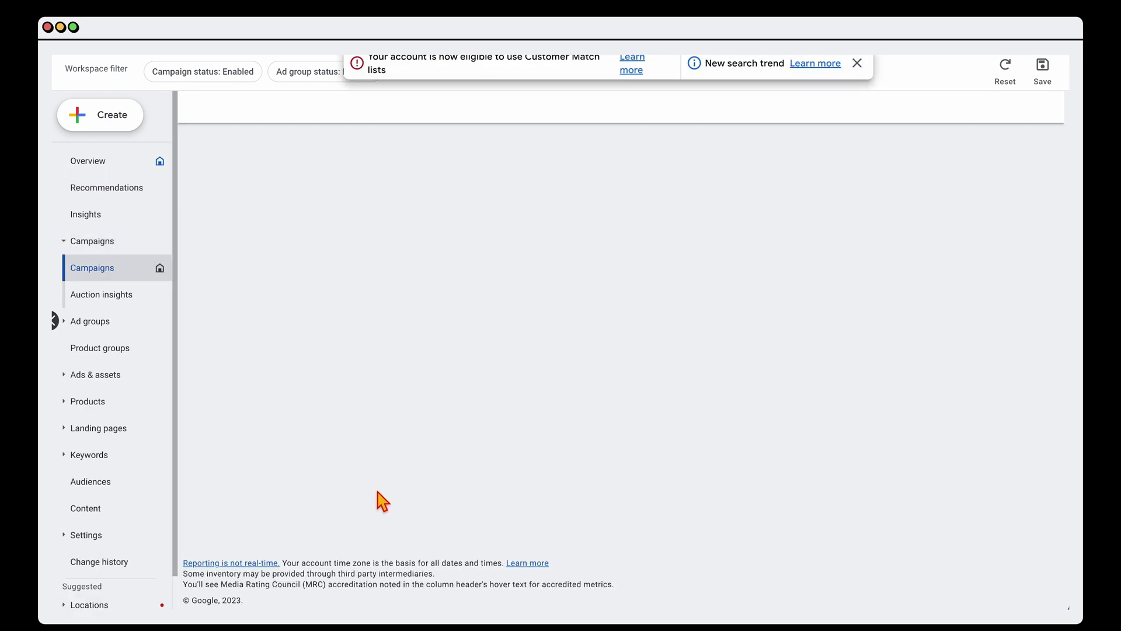
Step: Widen the status column to show the Search campaign's full Limited by budget status
{"action": "left_click", "coordinate": [196, 398]}
{"action": "scroll", "coordinate": [500, 421], "scroll_direction": "right", "scroll_amount": 5}
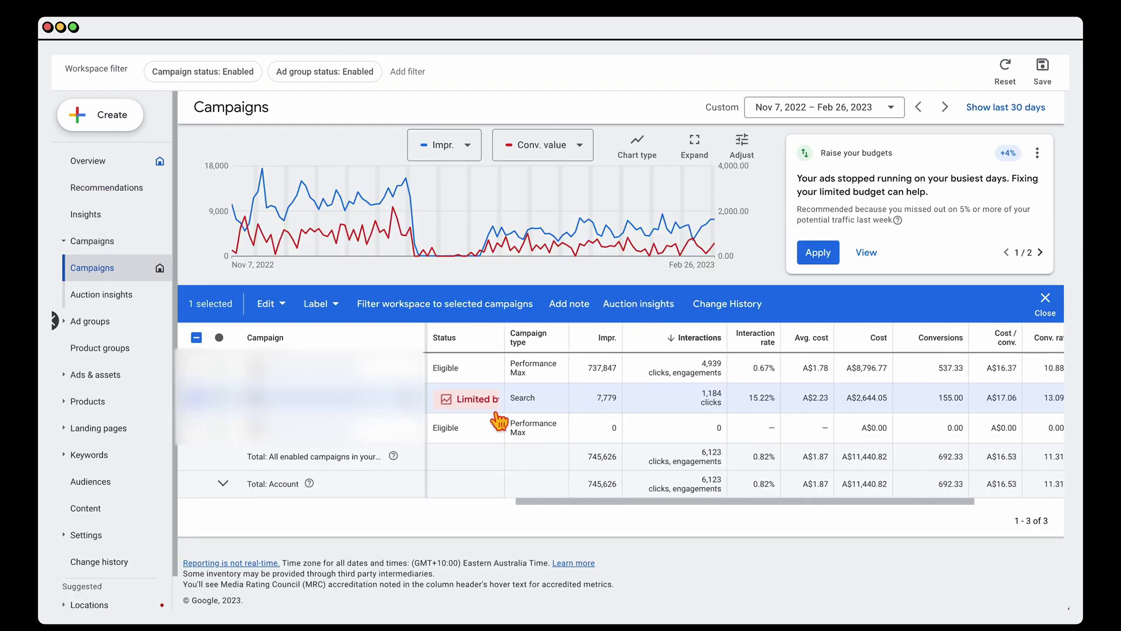
{"action": "scroll", "coordinate": [499, 420], "scroll_direction": "left", "scroll_amount": 5}
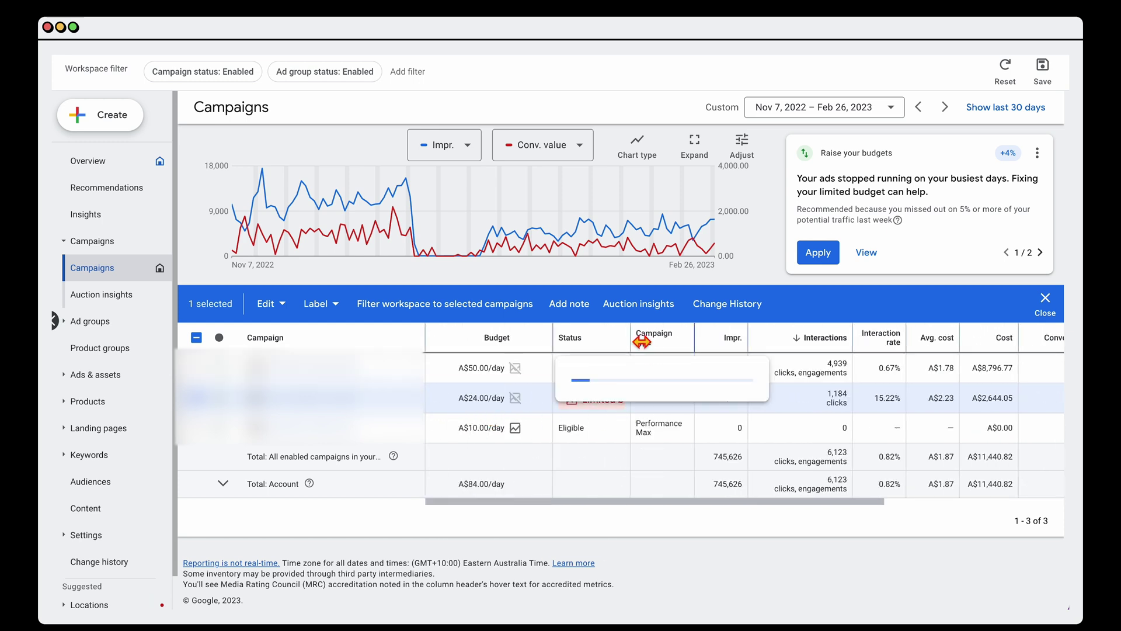
{"action": "left_click_drag", "start_coordinate": [631, 342], "coordinate": [695, 342]}
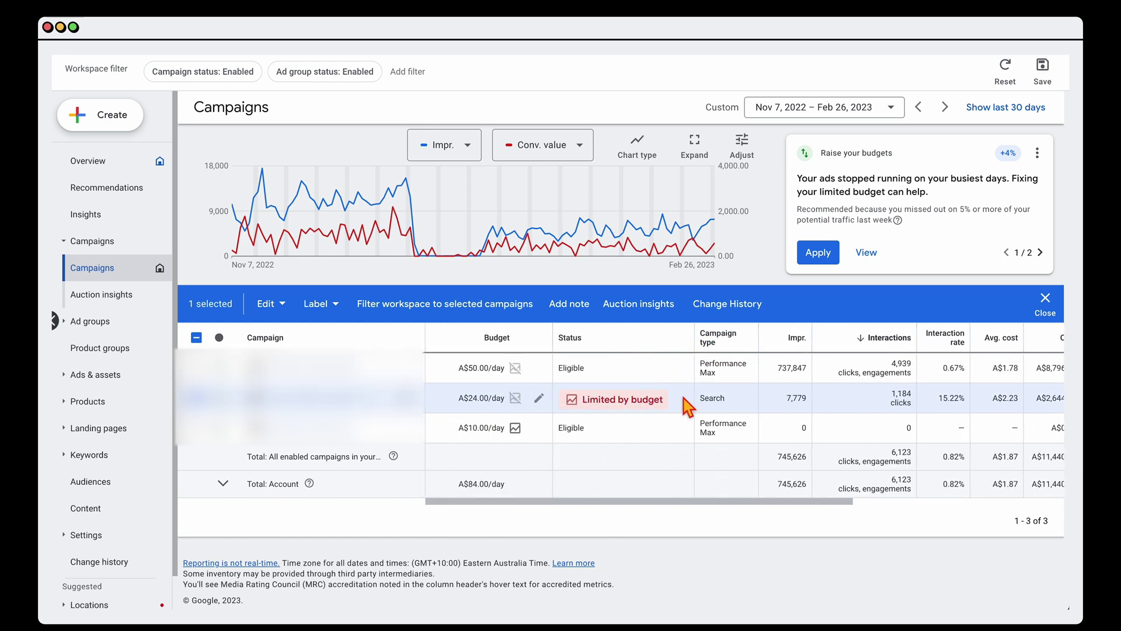
{"action": "scroll", "coordinate": [685, 402], "scroll_direction": "right", "scroll_amount": 10}
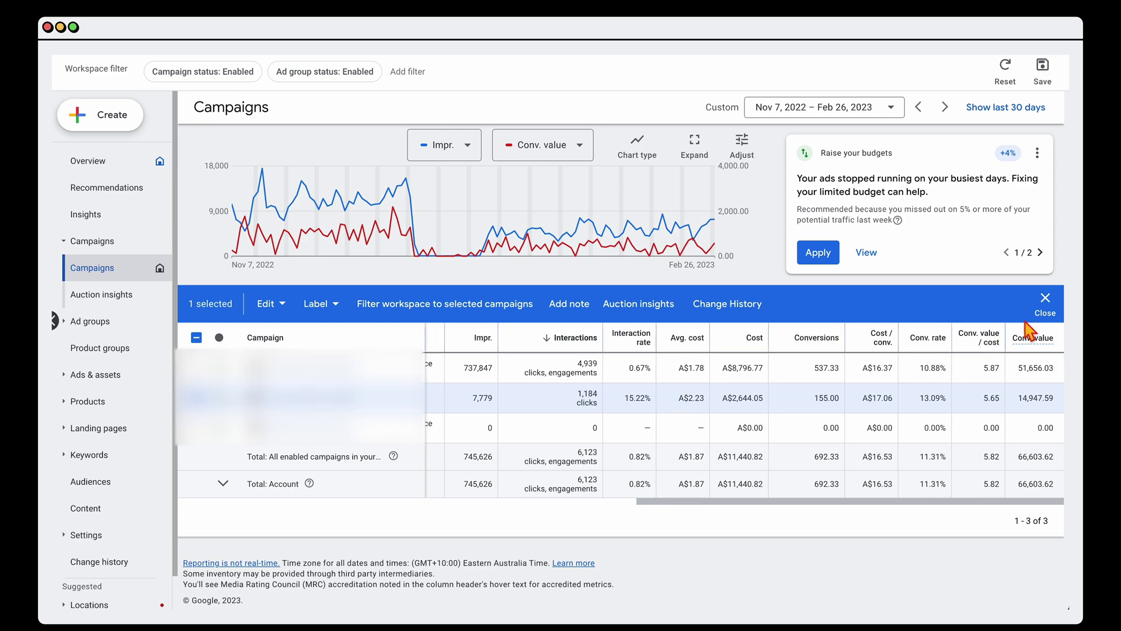
{"action": "left_click", "coordinate": [1046, 311]}
Step: Add Search impr. share, Search top IS, Search lost top IS (budget) and Search lost IS (budget) columns
{"action": "left_click", "coordinate": [821, 315]}
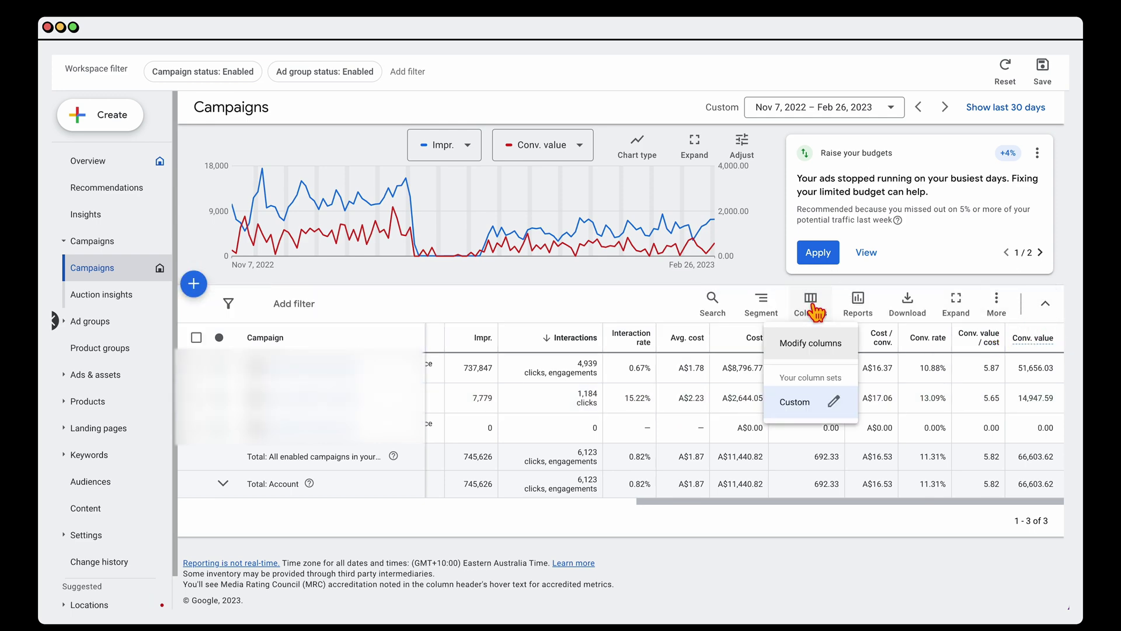
{"action": "left_click", "coordinate": [816, 349]}
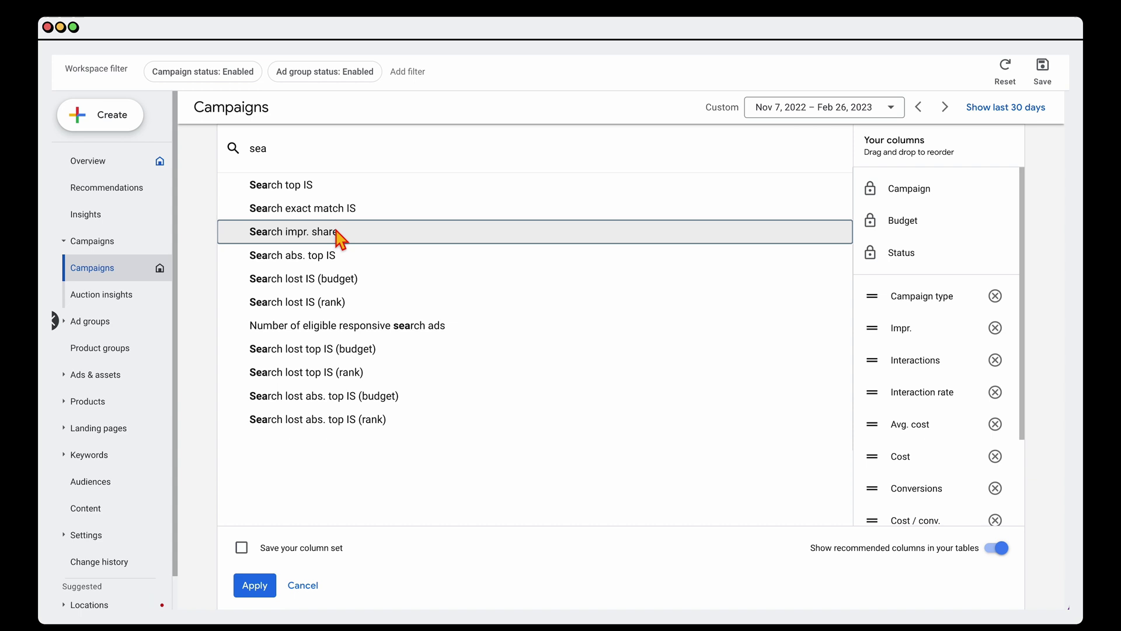
{"action": "left_click", "coordinate": [338, 234]}
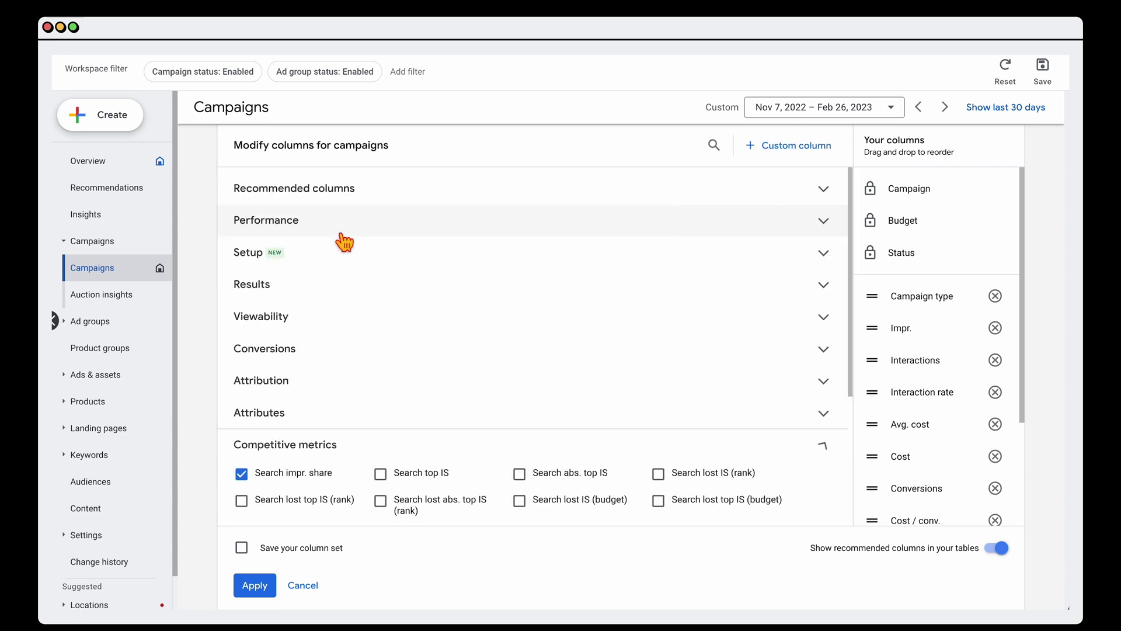
{"action": "left_click", "coordinate": [381, 476]}
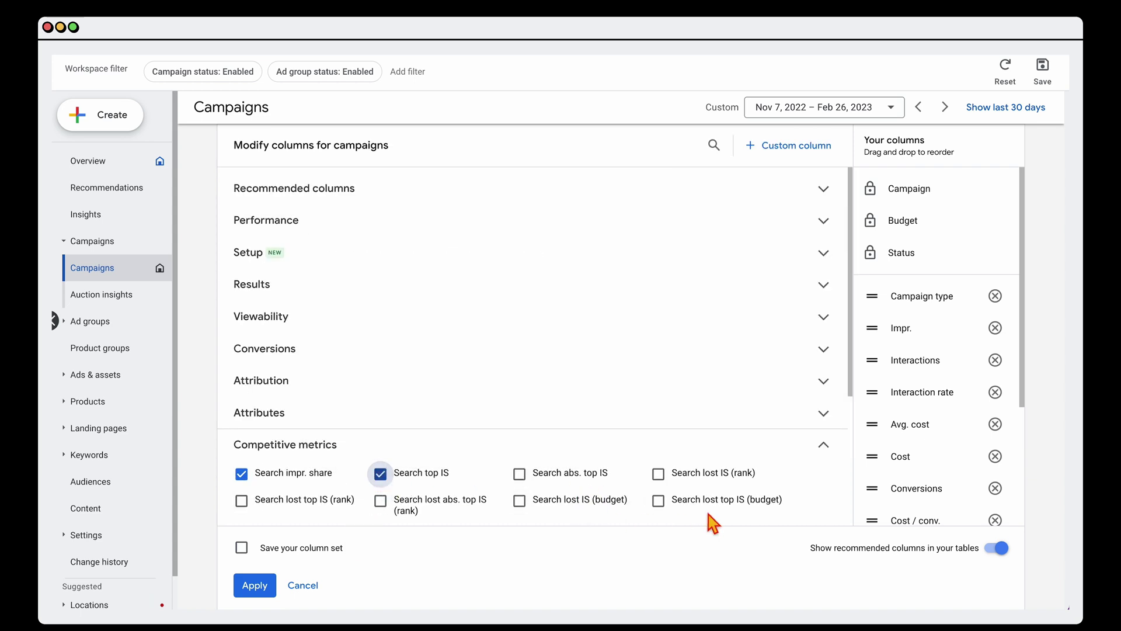
{"action": "mouse_move", "coordinate": [666, 514]}
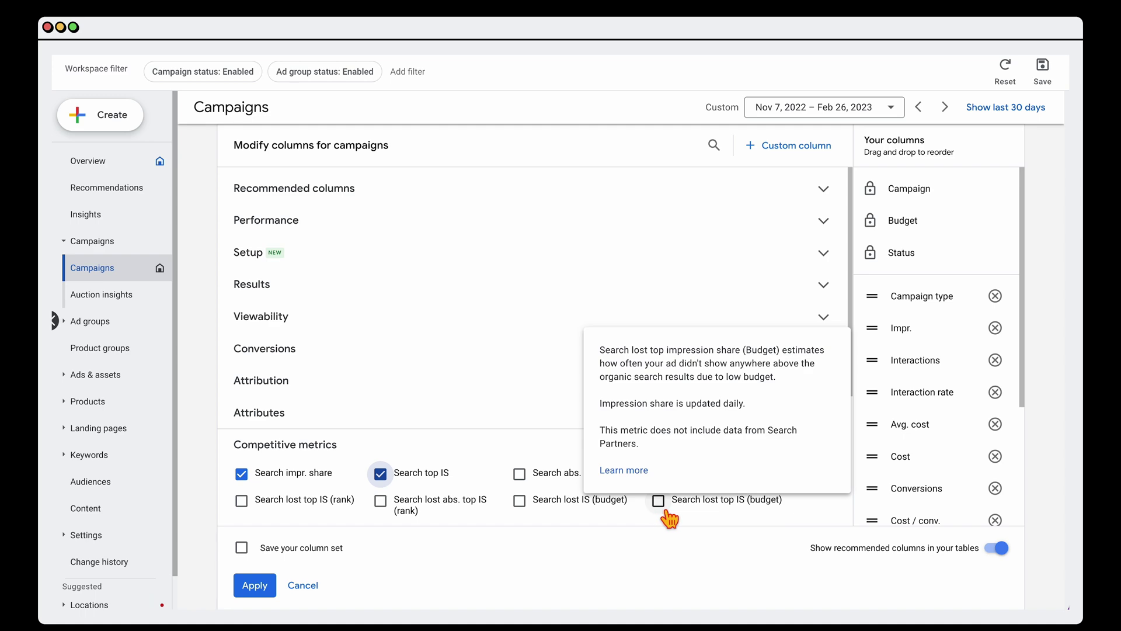
{"action": "left_click", "coordinate": [661, 506]}
{"action": "scroll", "coordinate": [547, 508], "scroll_direction": "down", "scroll_amount": 1}
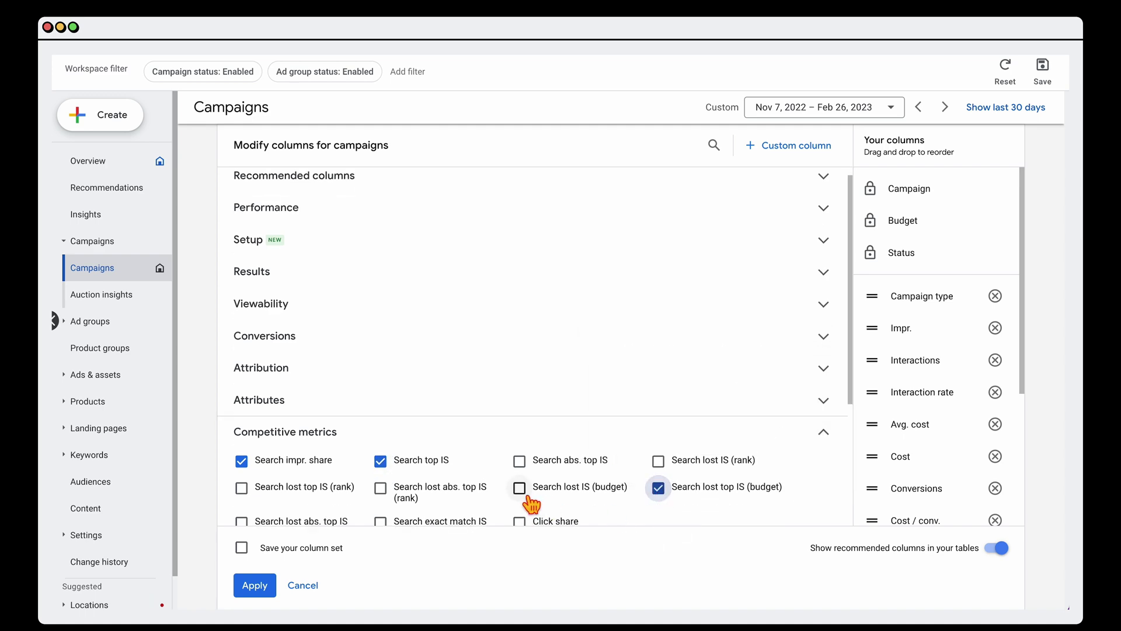
{"action": "left_click", "coordinate": [521, 493]}
{"action": "left_click", "coordinate": [255, 585]}
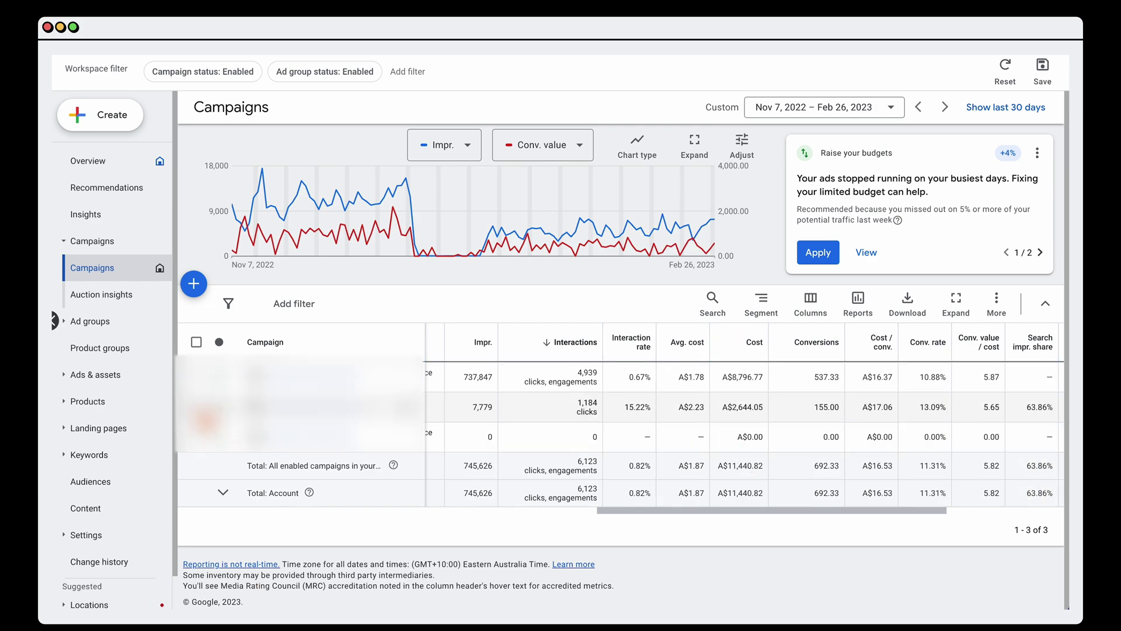
{"action": "left_click", "coordinate": [196, 407]}
Step: Check the Search campaign's 5.65 Conv. value / cost, then clear the row selection
{"action": "scroll", "coordinate": [584, 413], "scroll_direction": "right", "scroll_amount": 5}
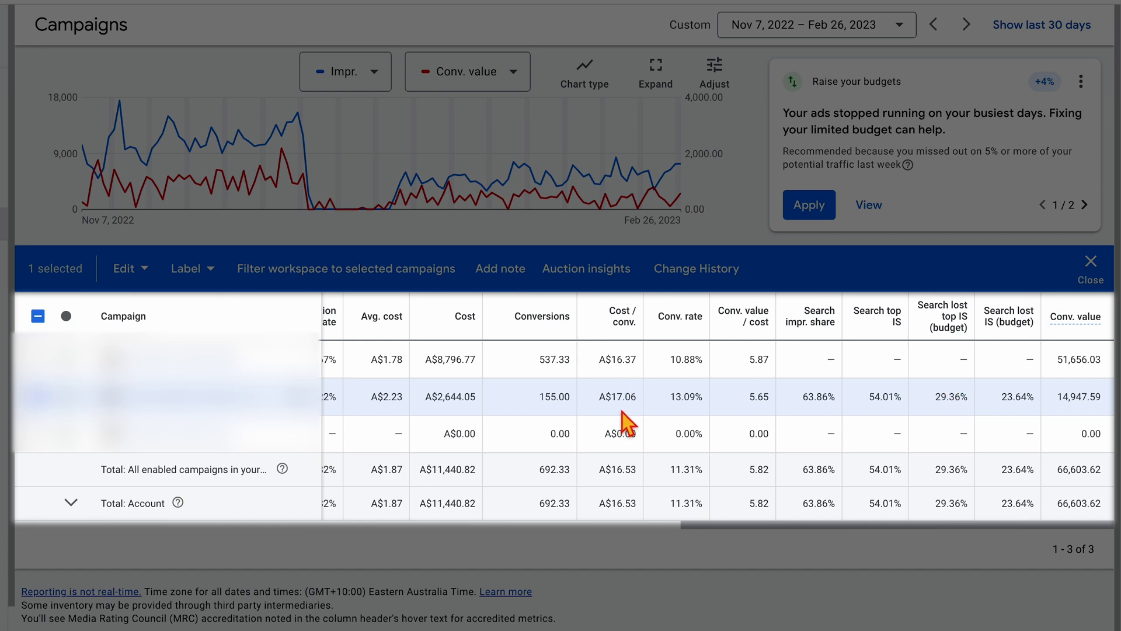
{"action": "left_click_drag", "start_coordinate": [753, 399], "coordinate": [779, 408]}
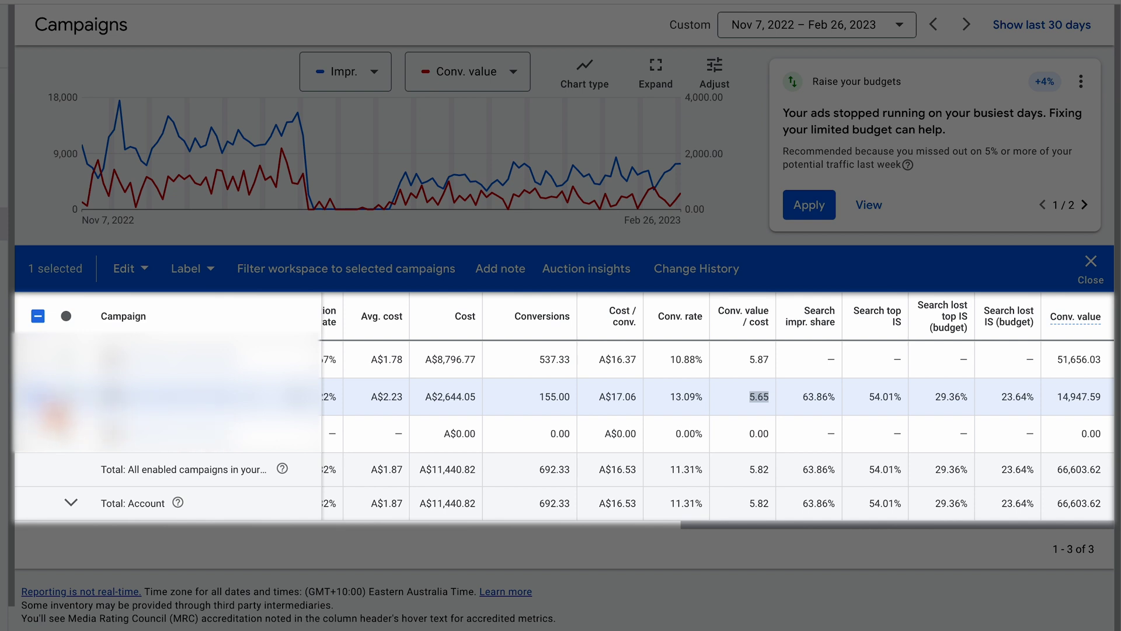
{"action": "left_click", "coordinate": [37, 397]}
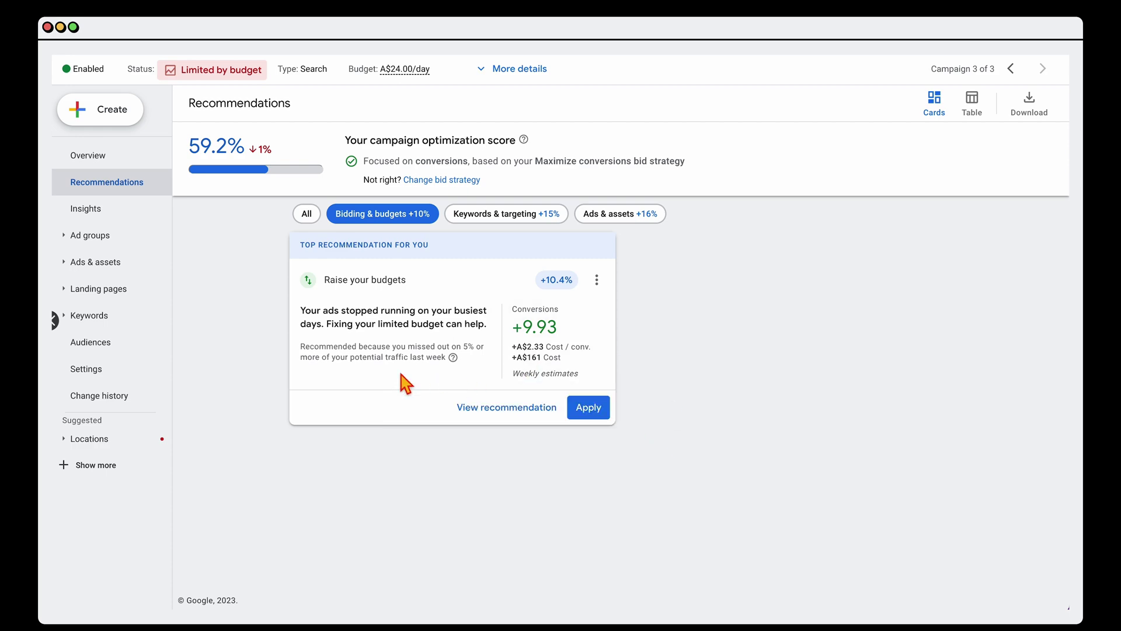
Step: Open the full Raise your budgets recommendation and scroll to its budget options table
{"action": "left_click", "coordinate": [497, 415]}
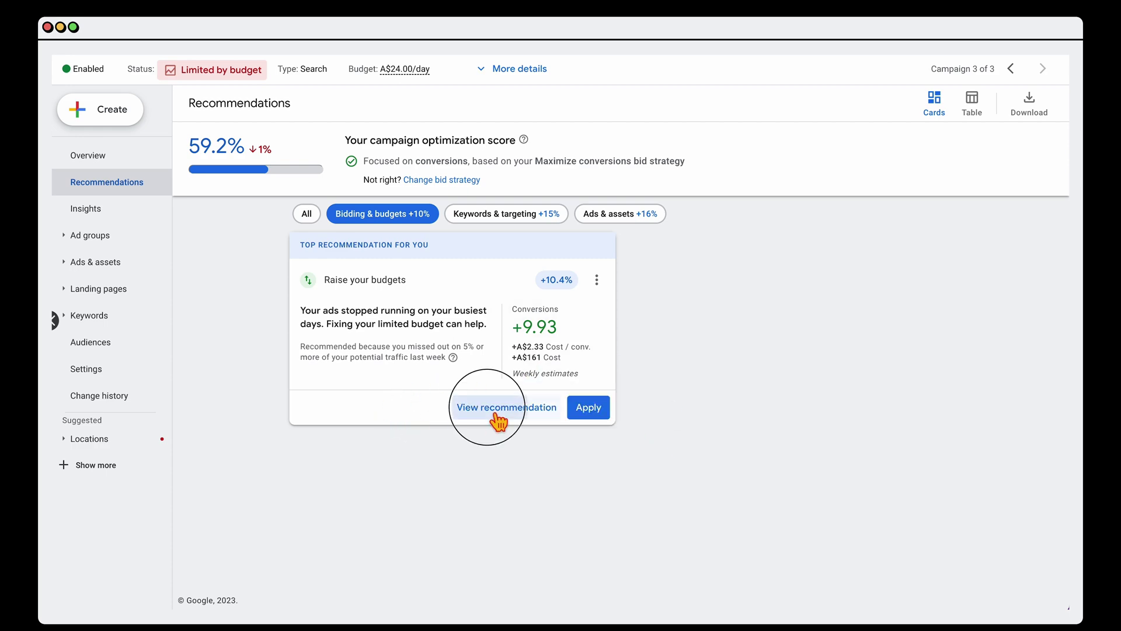
{"action": "scroll", "coordinate": [496, 425], "scroll_direction": "down", "scroll_amount": 4}
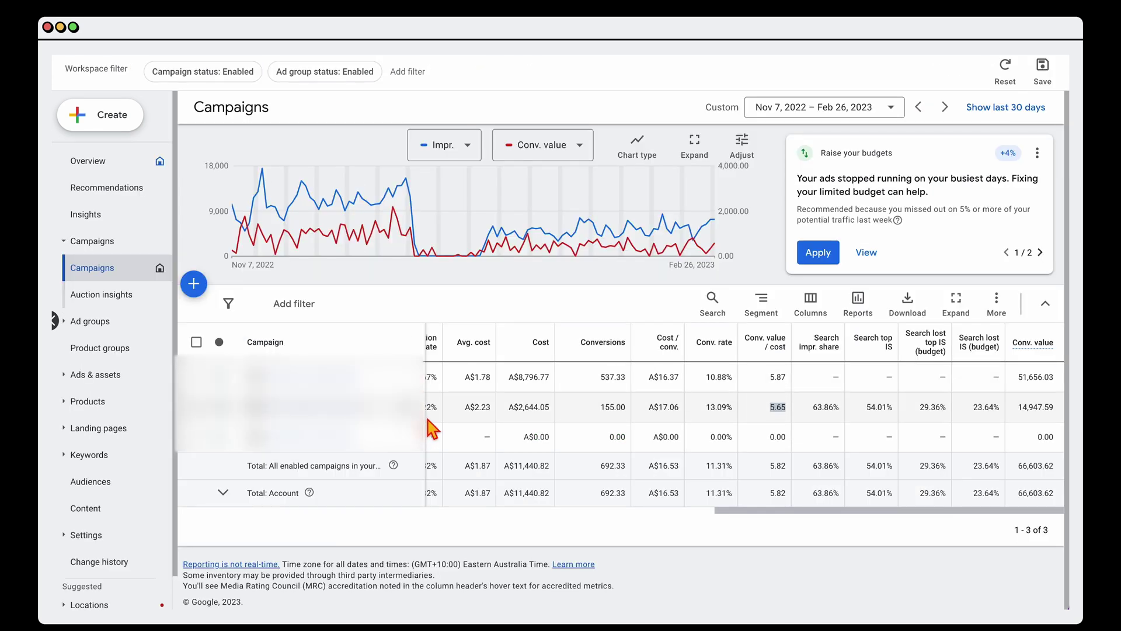
{"action": "scroll", "coordinate": [431, 430], "scroll_direction": "left", "scroll_amount": 3}
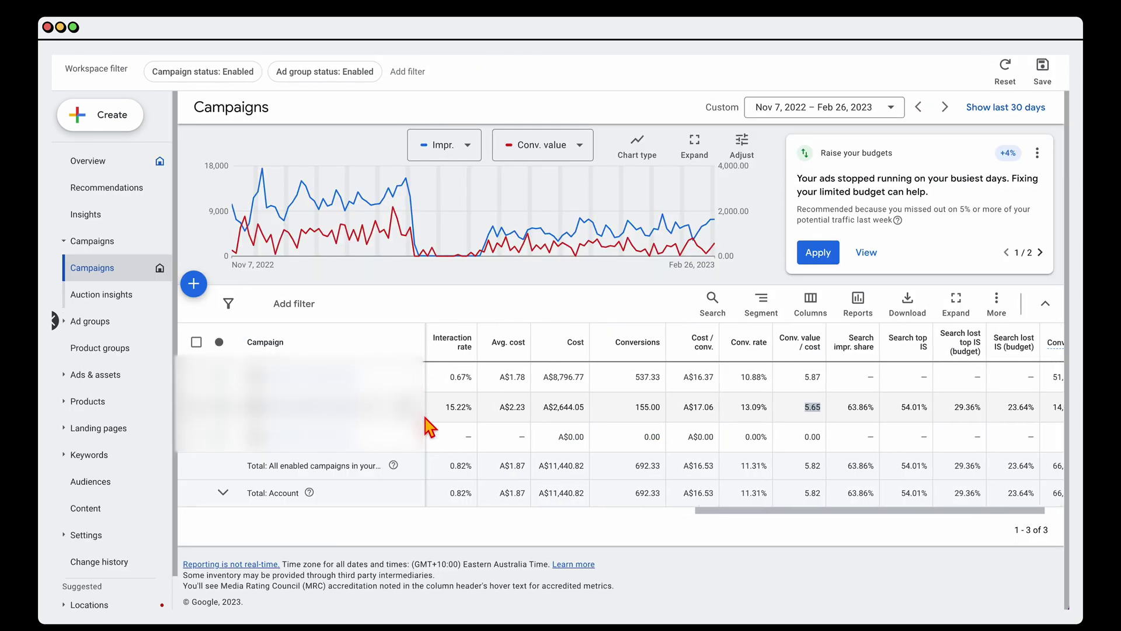
{"action": "scroll", "coordinate": [477, 414], "scroll_direction": "right", "scroll_amount": 3}
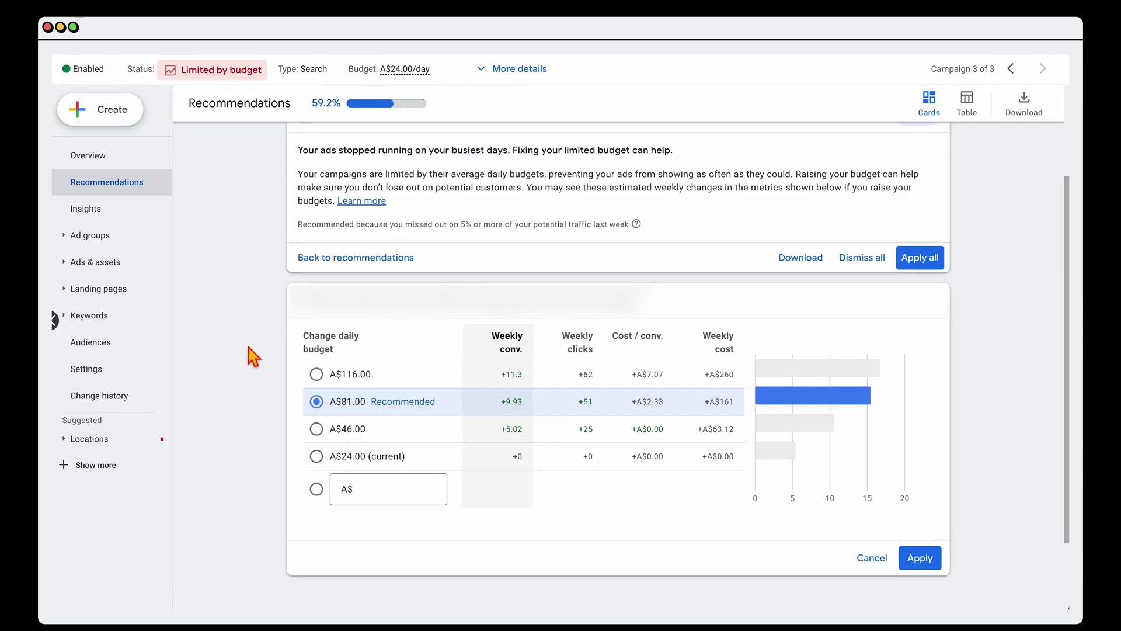
{"action": "left_click", "coordinate": [114, 184]}
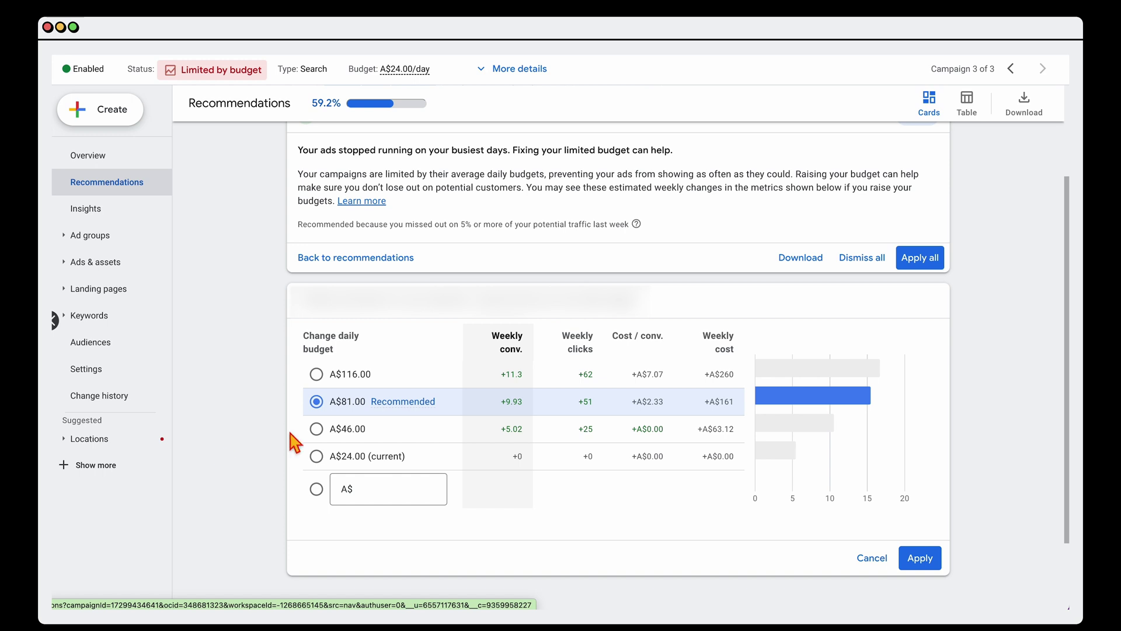
Step: Dismiss all budget-raising recommendations with the reason 'I will do it later'
{"action": "left_click", "coordinate": [862, 264]}
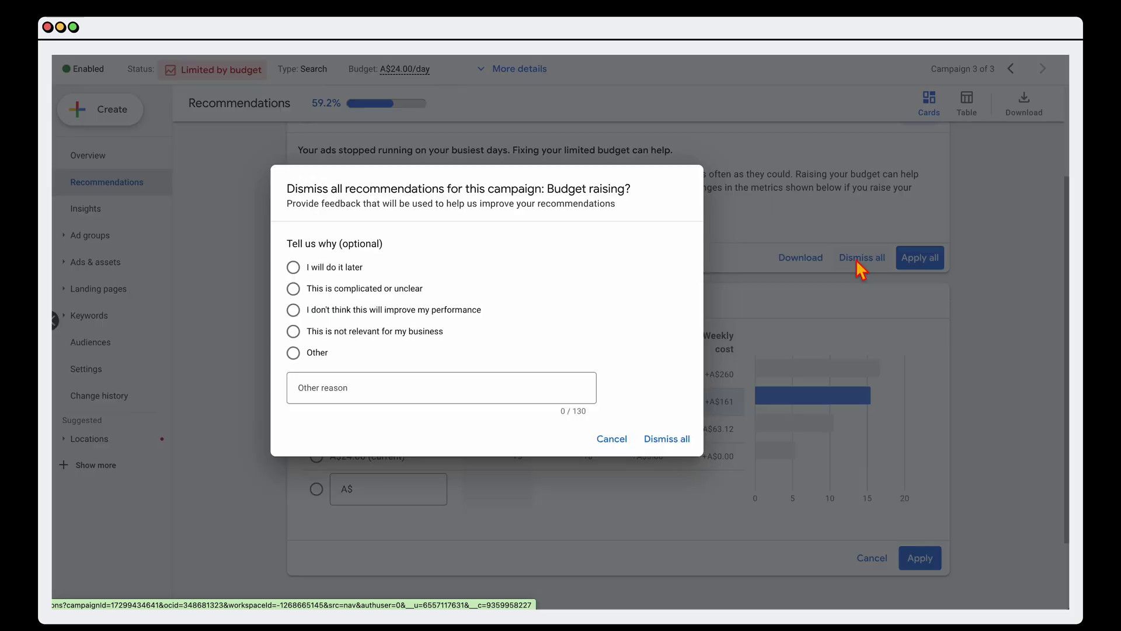
{"action": "left_click", "coordinate": [331, 269]}
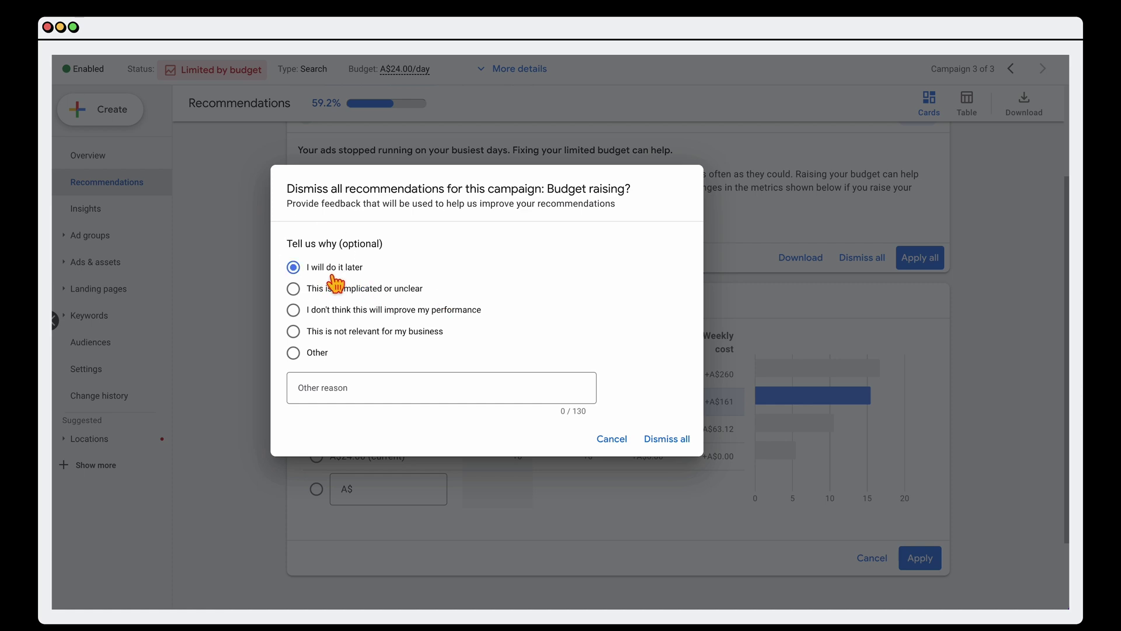
{"action": "left_click", "coordinate": [667, 441]}
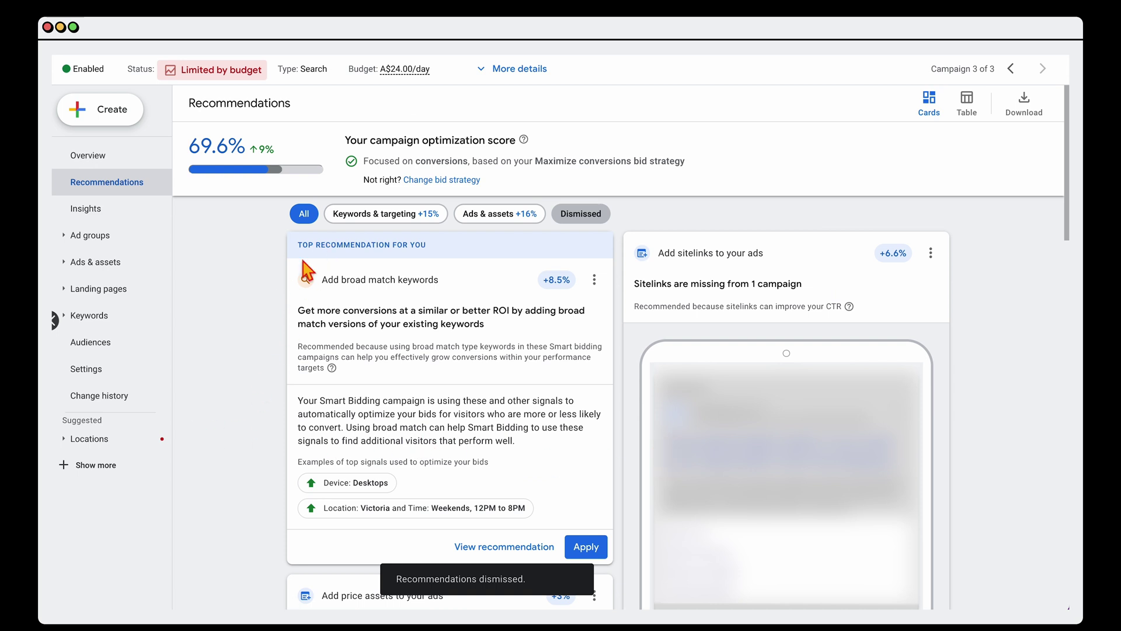
Step: Review the Keywords & targeting recommendations, then open the campaign's Search keywords list
{"action": "left_click", "coordinate": [371, 221]}
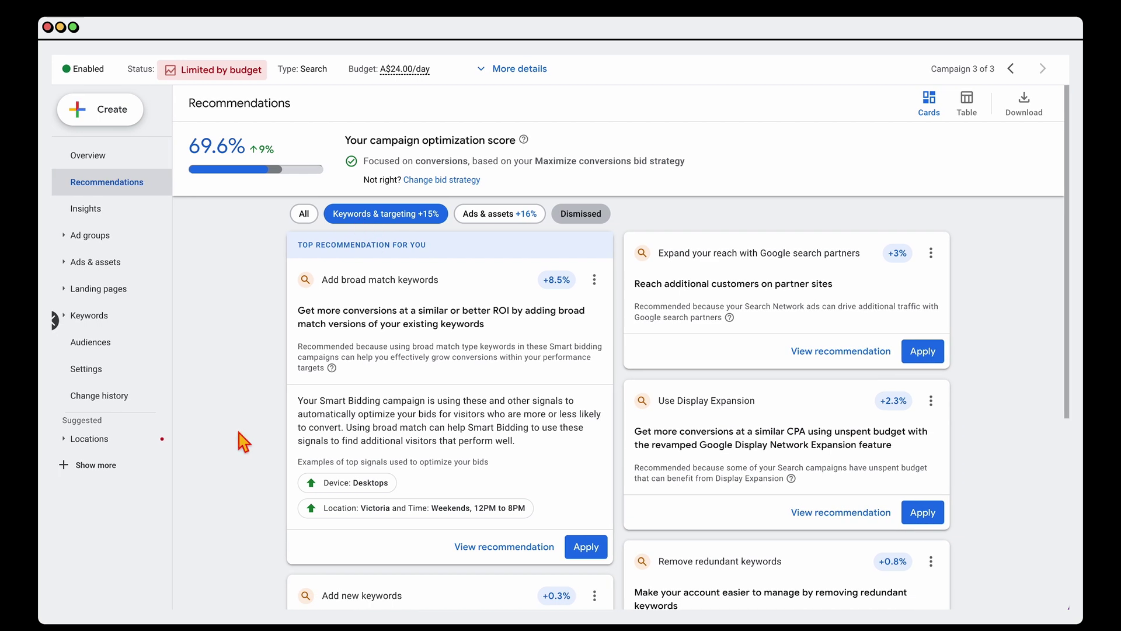
{"action": "scroll", "coordinate": [237, 433], "scroll_direction": "down", "scroll_amount": 5}
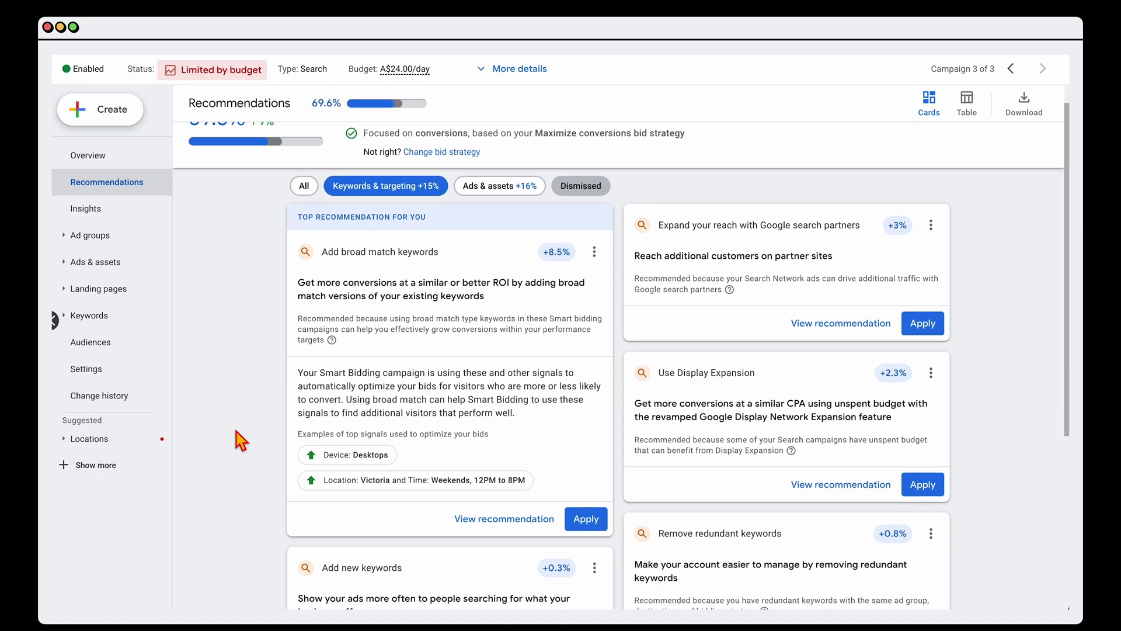
{"action": "scroll", "coordinate": [236, 431], "scroll_direction": "up", "scroll_amount": 5}
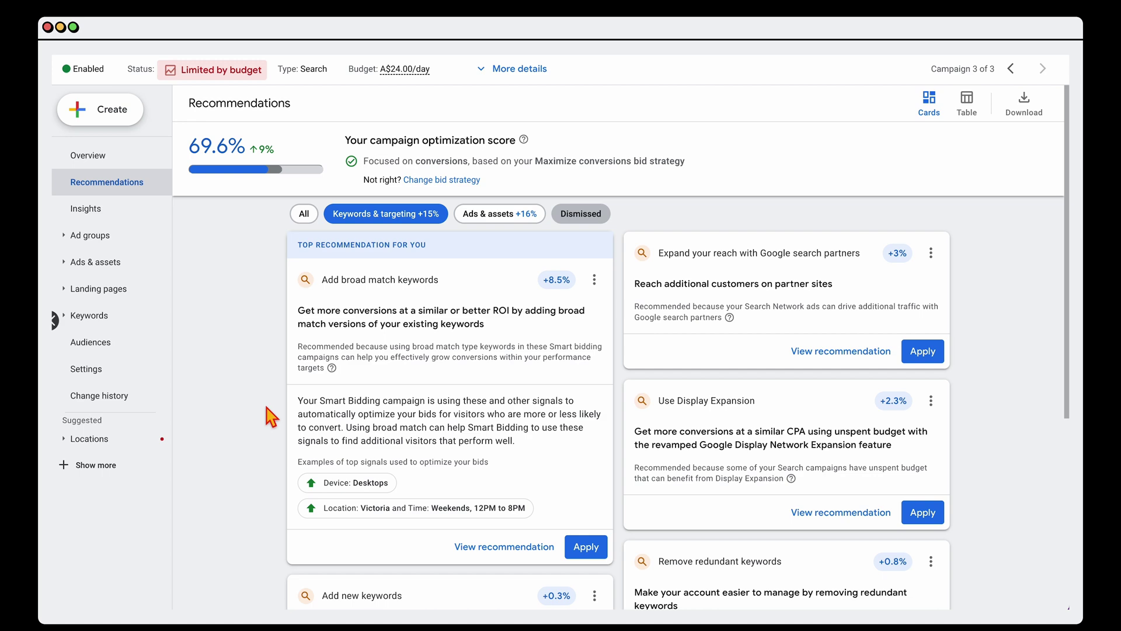
{"action": "left_click", "coordinate": [117, 325]}
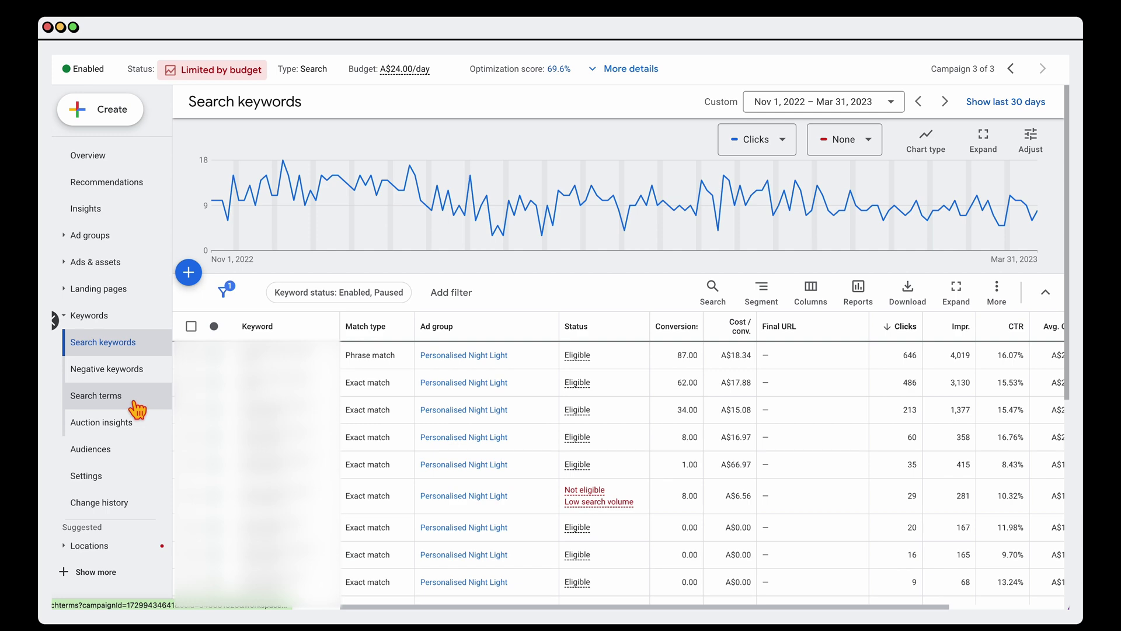
Step: Scroll through the Search terms report, return to Search keywords, and open the ad group's recommendations
{"action": "left_click", "coordinate": [138, 409]}
{"action": "scroll", "coordinate": [236, 431], "scroll_direction": "down", "scroll_amount": 3}
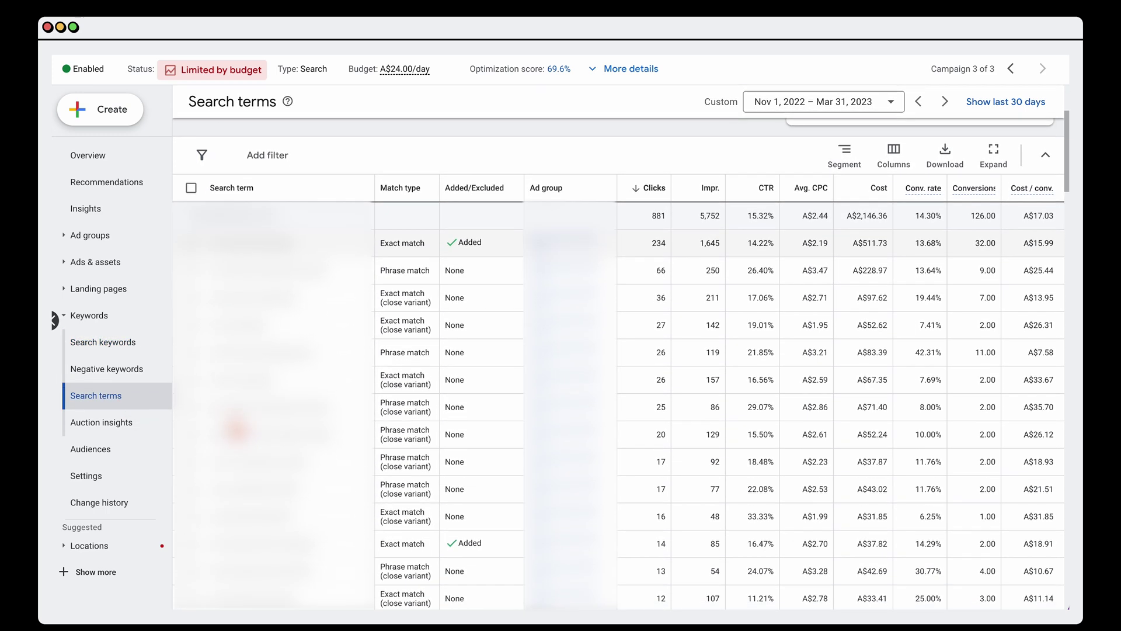
{"action": "scroll", "coordinate": [236, 431], "scroll_direction": "down", "scroll_amount": 2}
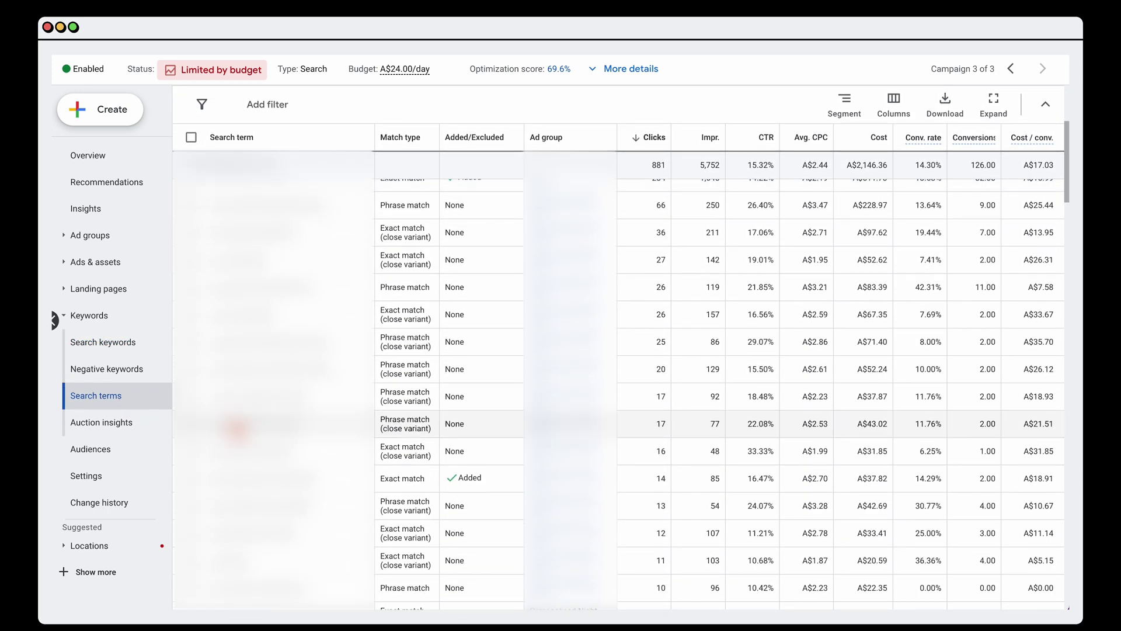
{"action": "scroll", "coordinate": [236, 431], "scroll_direction": "up", "scroll_amount": 5}
{"action": "left_click", "coordinate": [123, 351]}
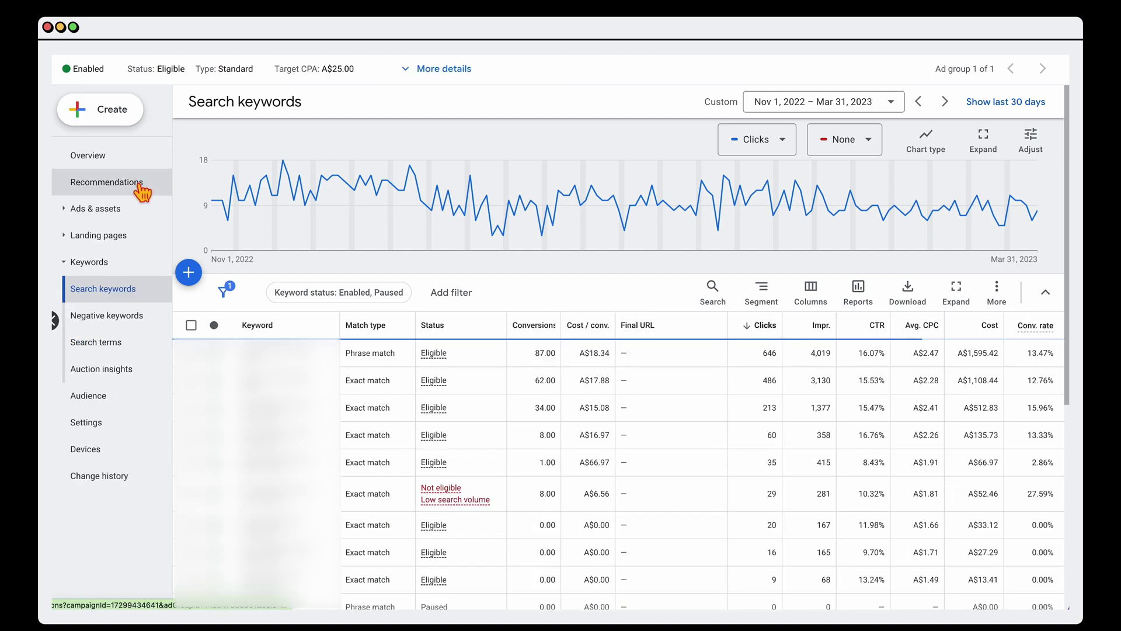
{"action": "left_click", "coordinate": [141, 186]}
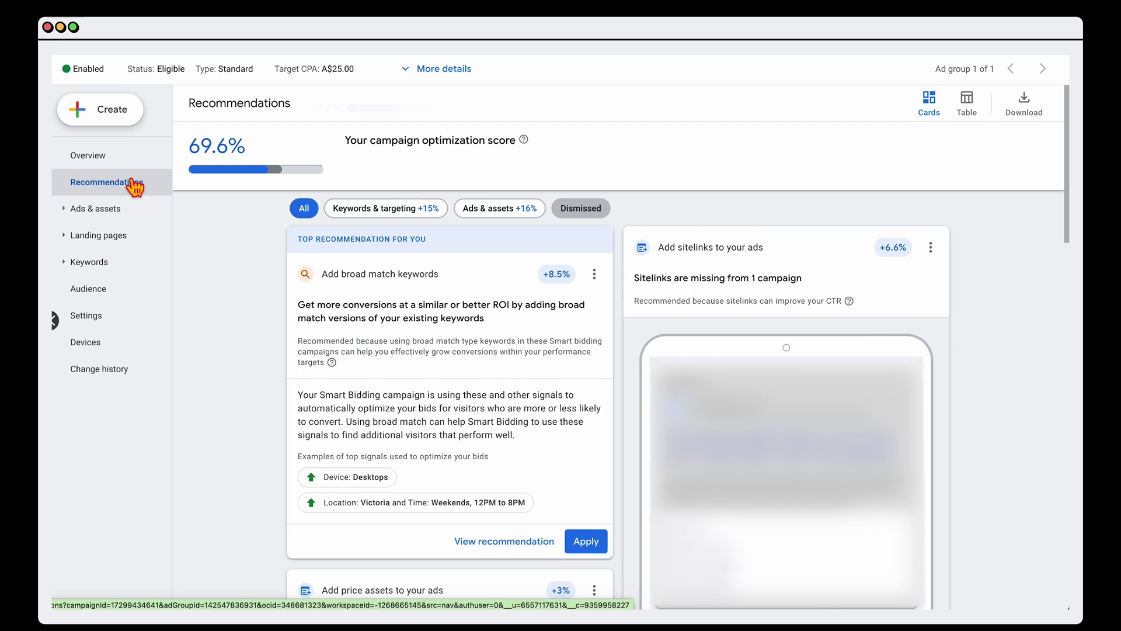
Step: Dismiss all Add broad match keywords suggestions, giving a dismissal reason
{"action": "scroll", "coordinate": [269, 403], "scroll_direction": "down", "scroll_amount": 1}
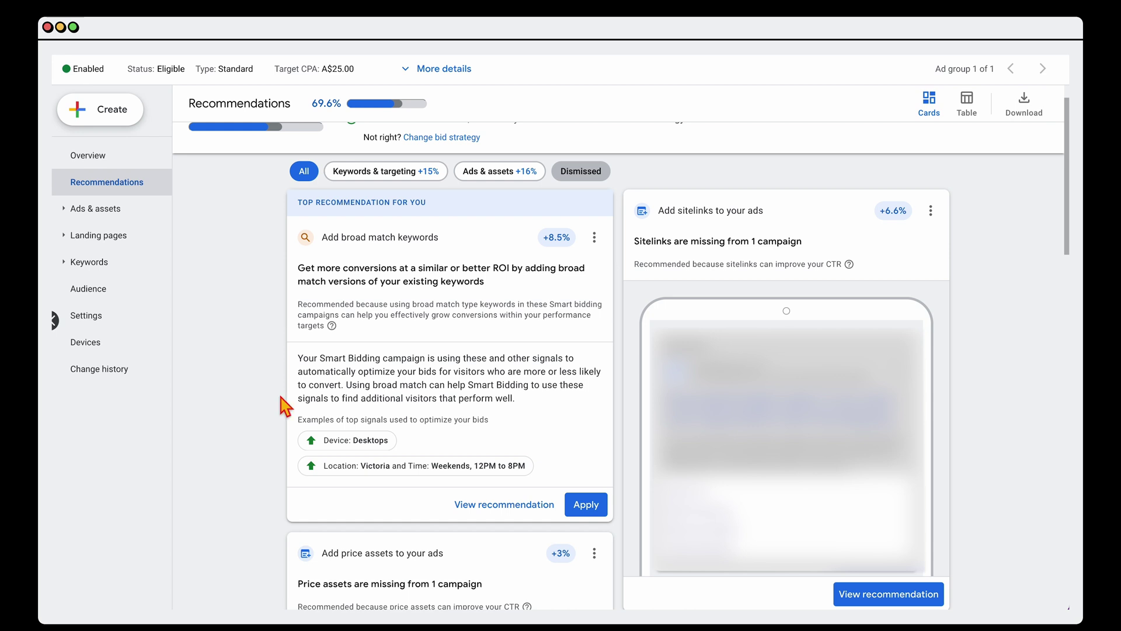
{"action": "left_click", "coordinate": [595, 241]}
{"action": "left_click", "coordinate": [538, 289]}
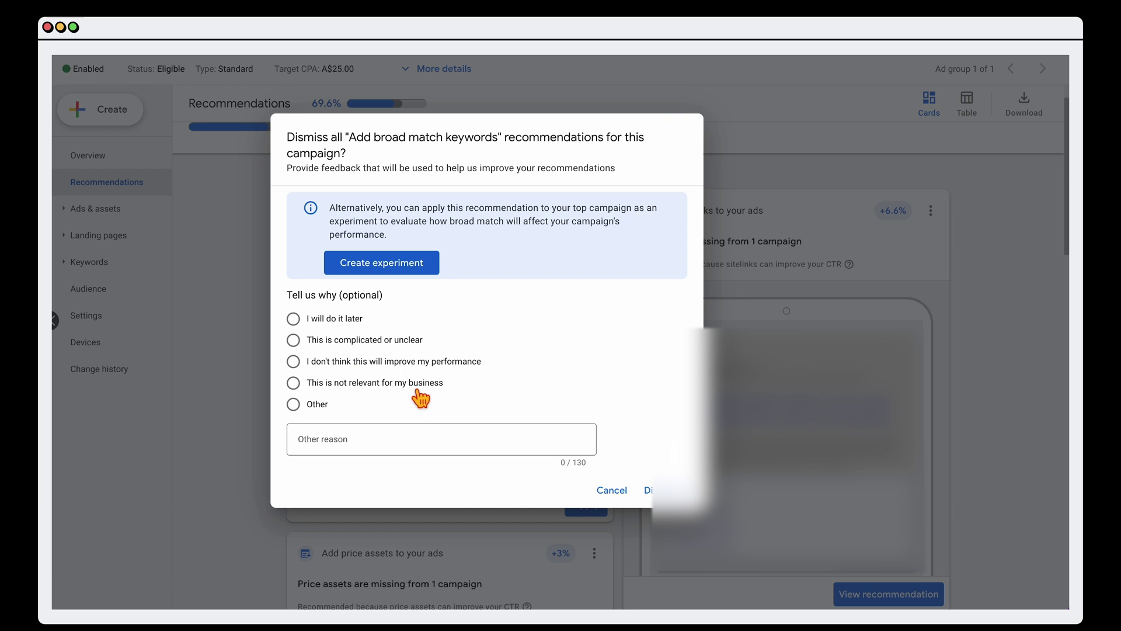
{"action": "left_click", "coordinate": [354, 322]}
{"action": "left_click", "coordinate": [652, 490]}
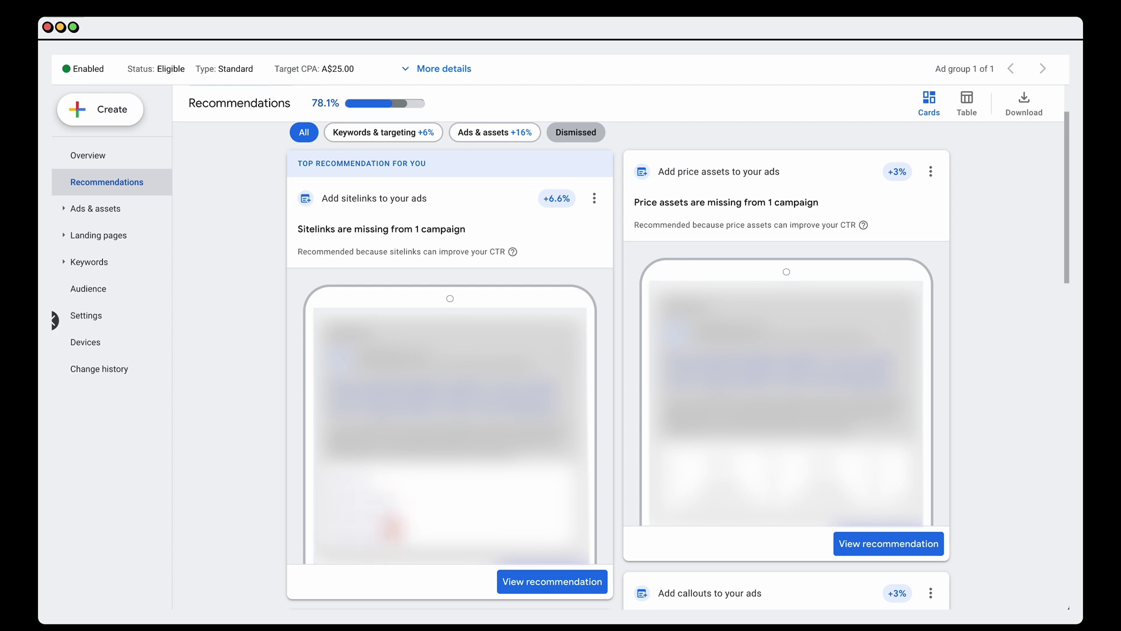
{"action": "scroll", "coordinate": [690, 460], "scroll_direction": "down", "scroll_amount": 1}
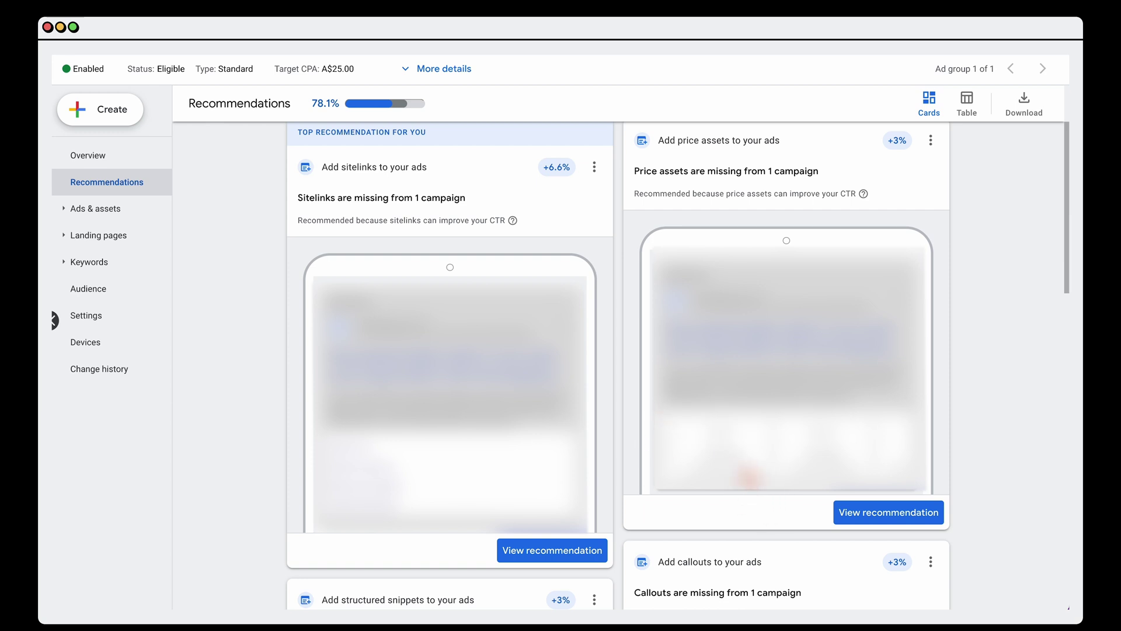
{"action": "scroll", "coordinate": [742, 470], "scroll_direction": "down", "scroll_amount": 10}
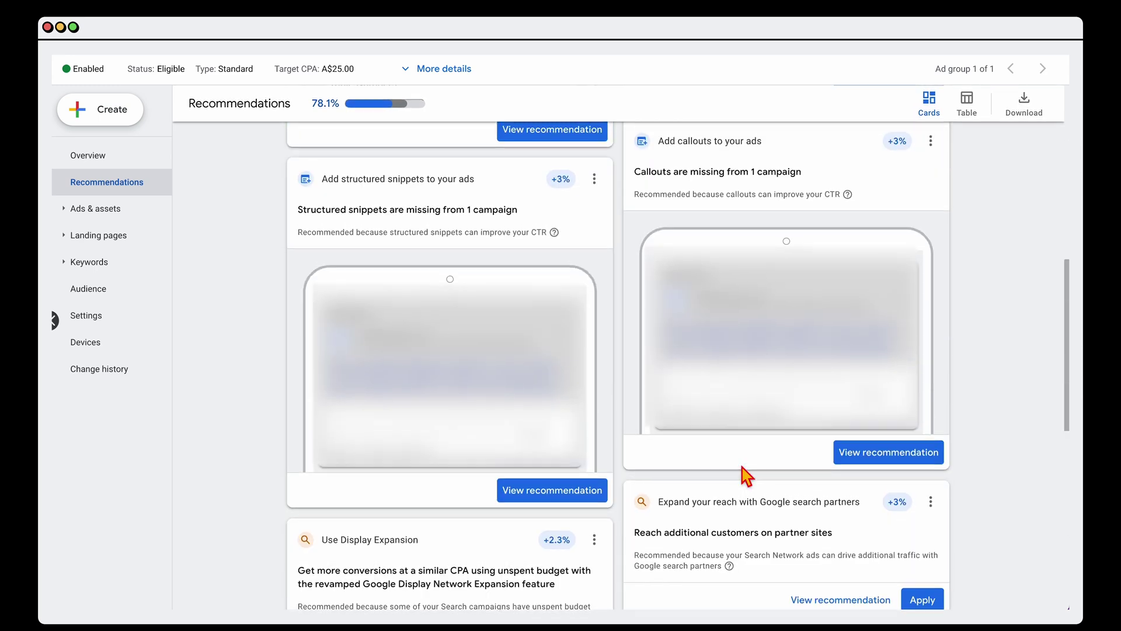
{"action": "scroll", "coordinate": [747, 478], "scroll_direction": "up", "scroll_amount": 1}
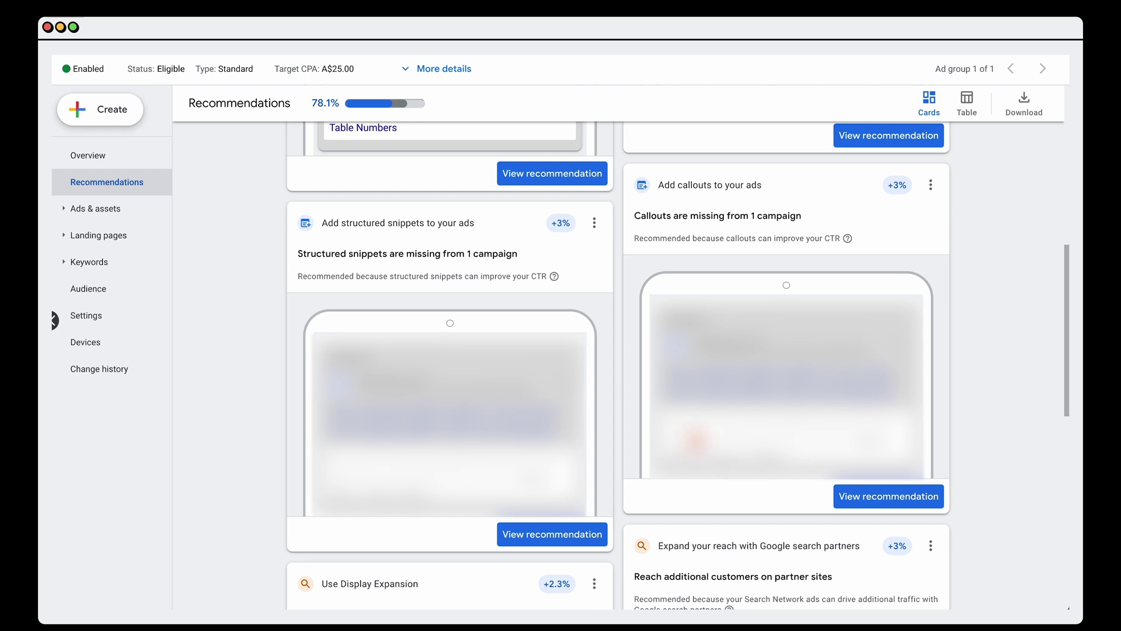
{"action": "scroll", "coordinate": [556, 370], "scroll_direction": "up", "scroll_amount": 10}
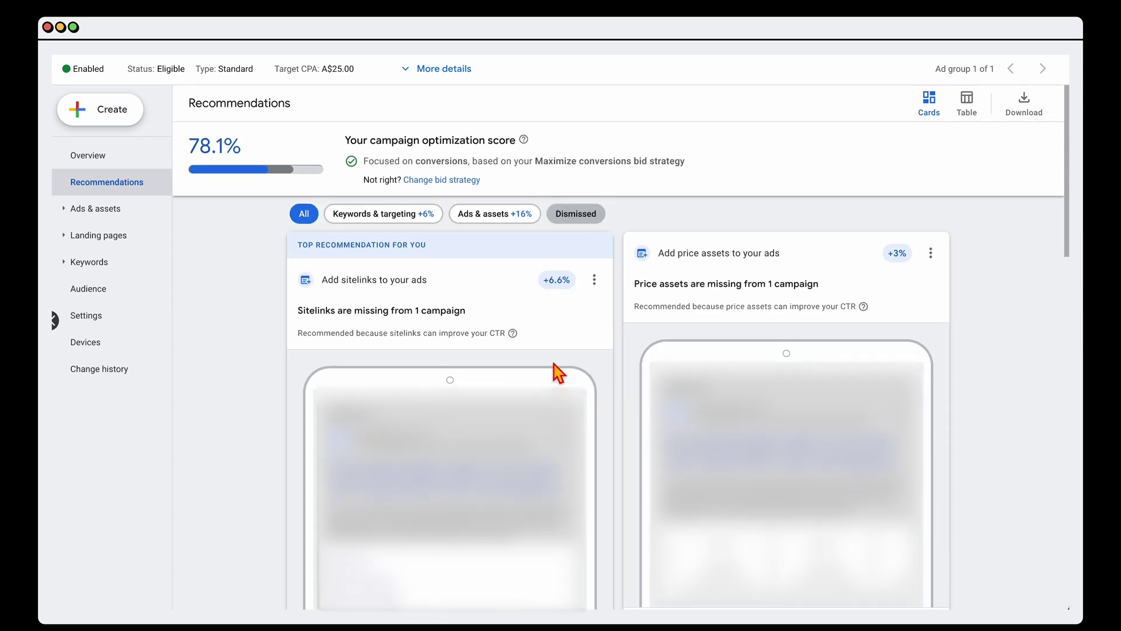
{"action": "scroll", "coordinate": [563, 363], "scroll_direction": "down", "scroll_amount": 2}
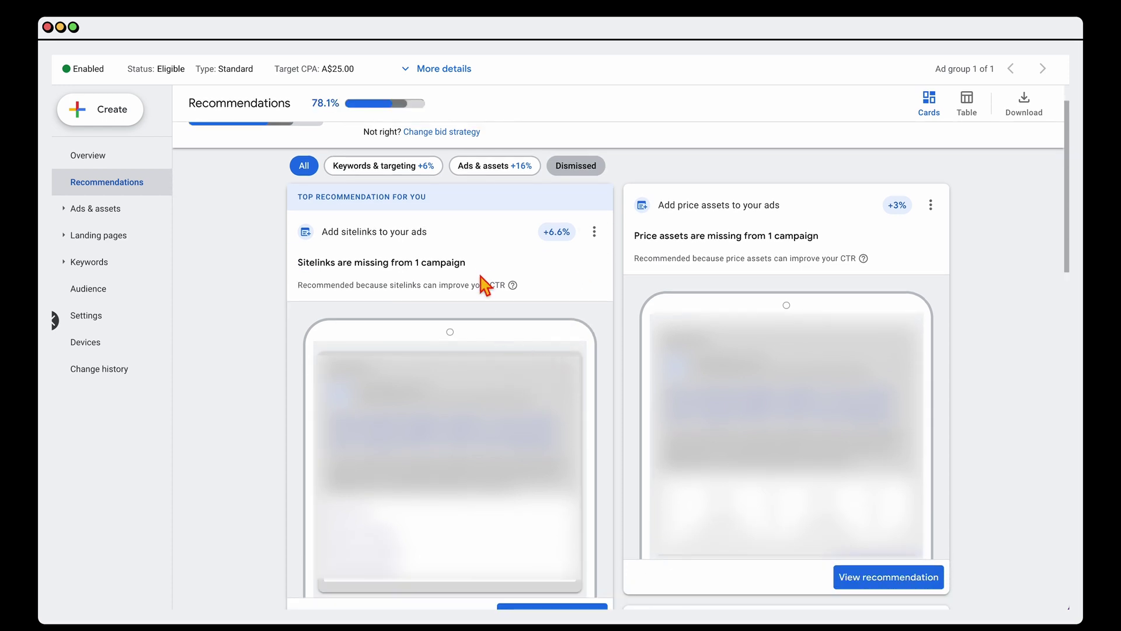
{"action": "scroll", "coordinate": [806, 307], "scroll_direction": "down", "scroll_amount": 5}
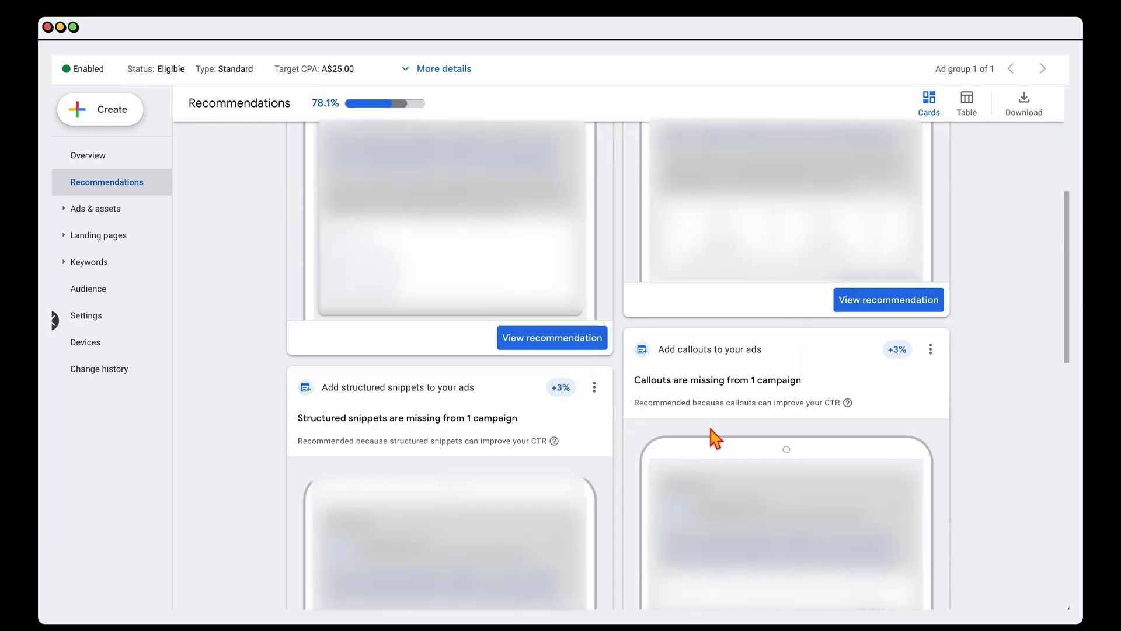
{"action": "scroll", "coordinate": [713, 432], "scroll_direction": "down", "scroll_amount": 3}
{"action": "scroll", "coordinate": [712, 437], "scroll_direction": "down", "scroll_amount": 5}
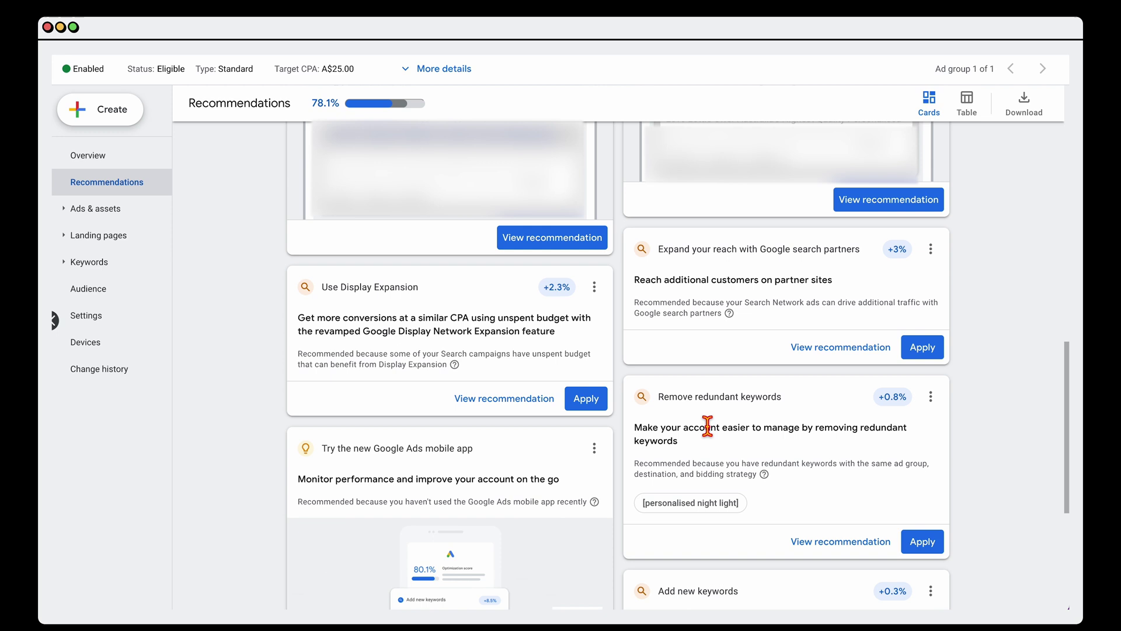
{"action": "scroll", "coordinate": [712, 437], "scroll_direction": "down", "scroll_amount": 2}
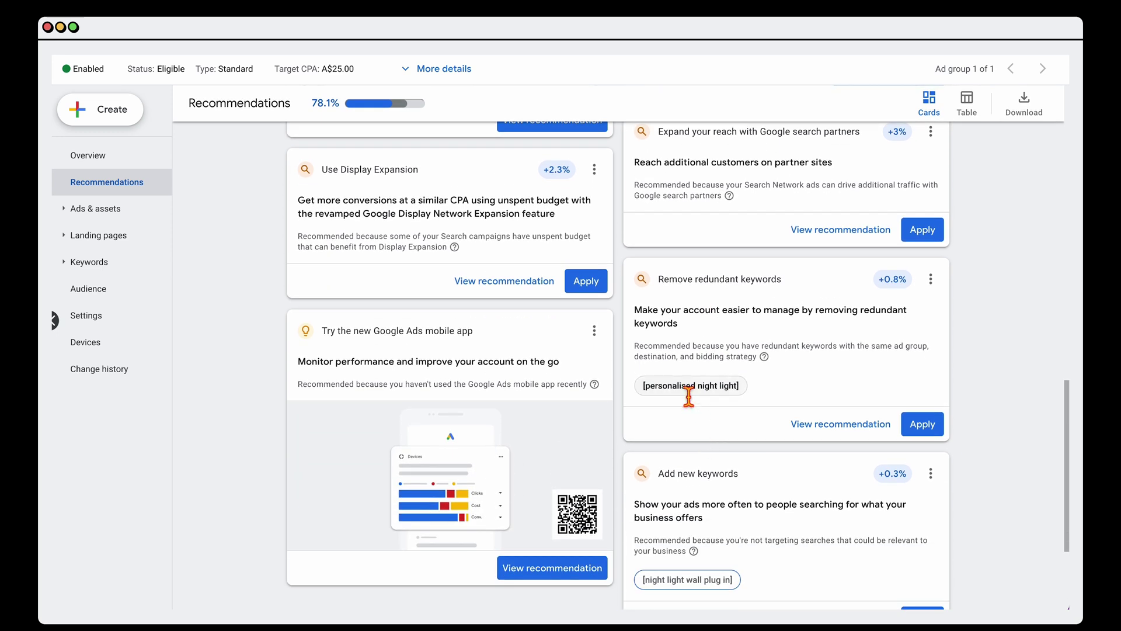
{"action": "scroll", "coordinate": [639, 361], "scroll_direction": "up", "scroll_amount": 1}
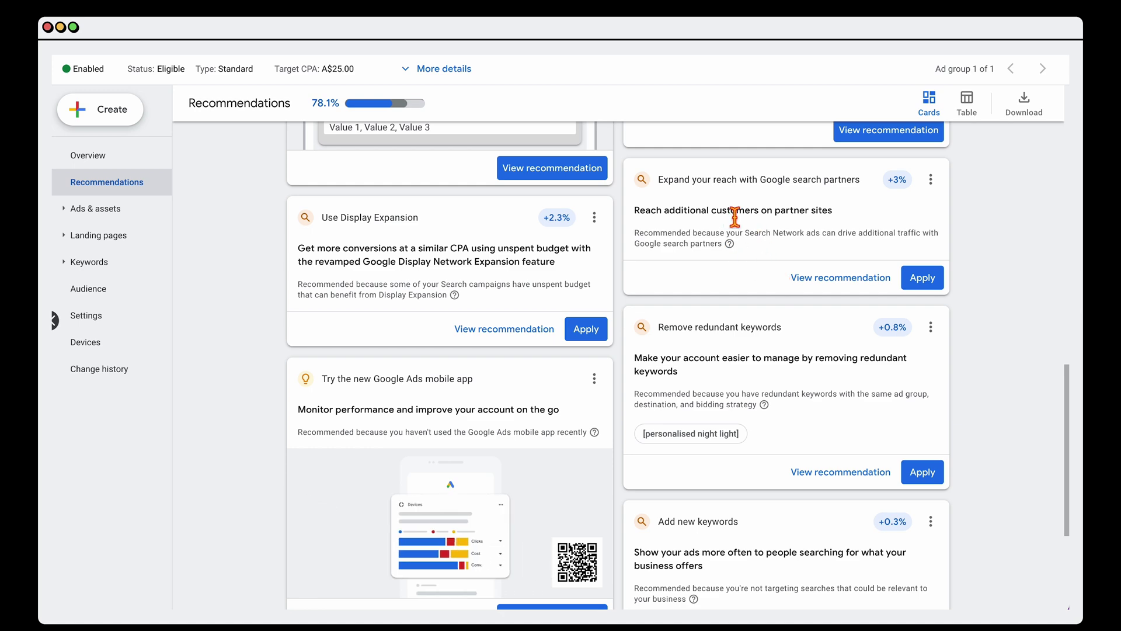
{"action": "scroll", "coordinate": [765, 231], "scroll_direction": "down", "scroll_amount": 2}
{"action": "scroll", "coordinate": [765, 231], "scroll_direction": "down", "scroll_amount": 3}
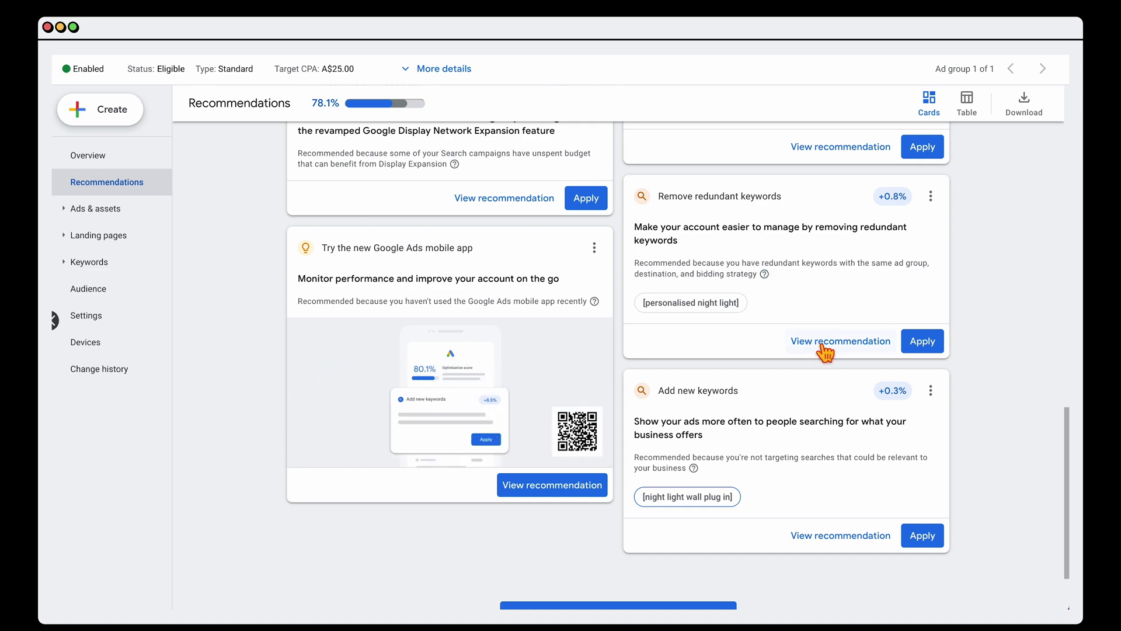
Step: Apply Remove redundant keywords and dismiss all Add new keywords suggestions as not relevant
{"action": "left_click", "coordinate": [923, 345]}
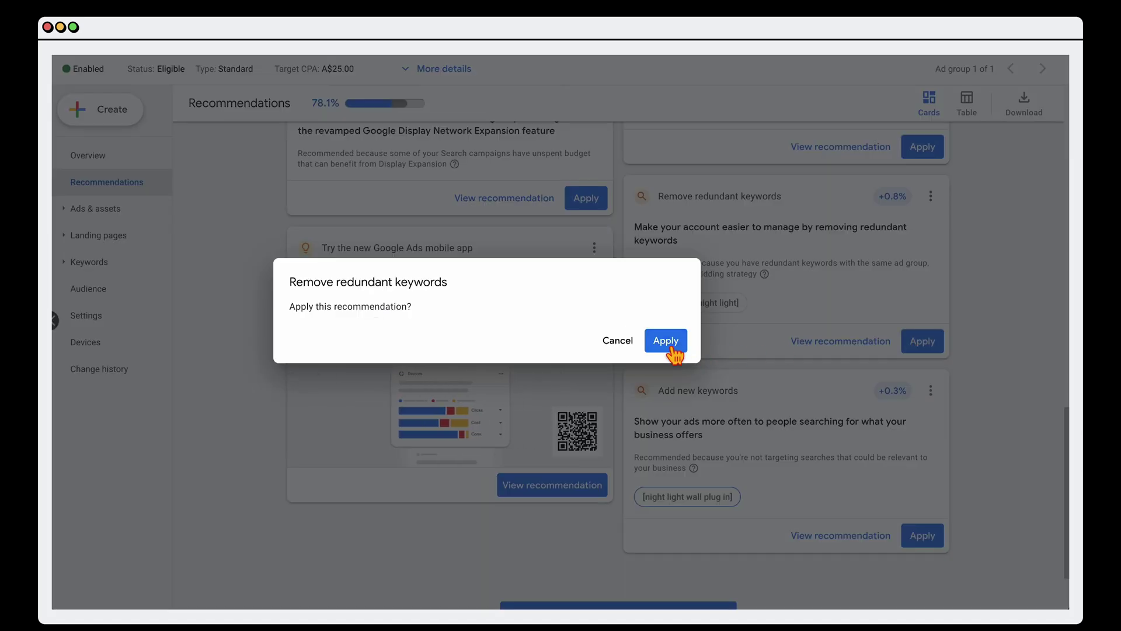
{"action": "left_click", "coordinate": [666, 341]}
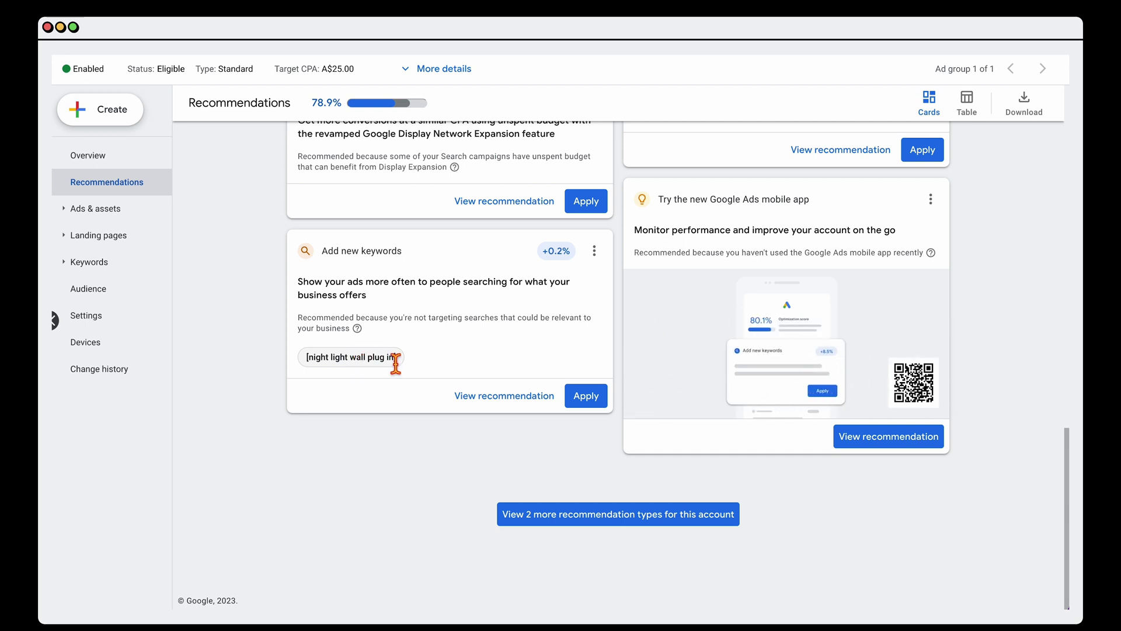
{"action": "left_click", "coordinate": [595, 250]}
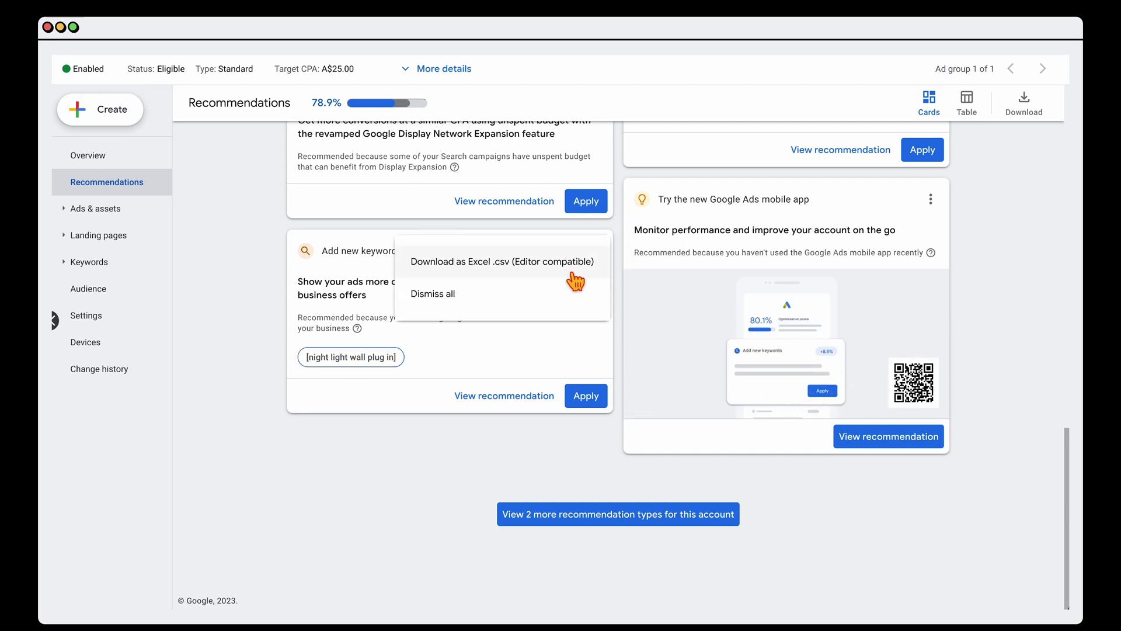
{"action": "left_click", "coordinate": [450, 294]}
{"action": "left_click", "coordinate": [404, 332]}
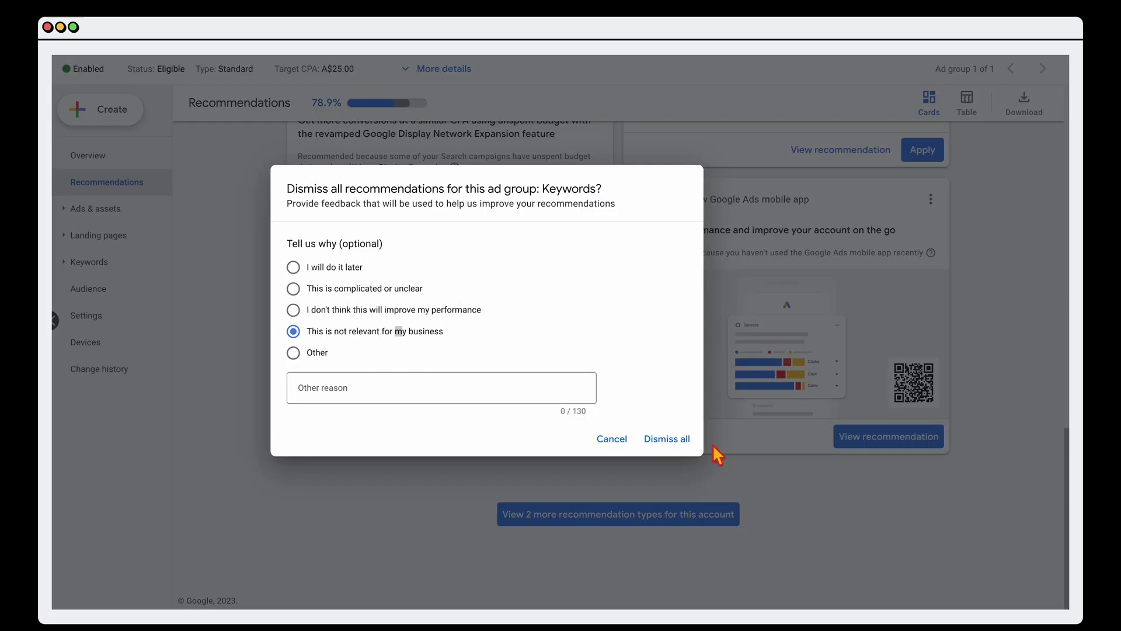
{"action": "left_click", "coordinate": [666, 439]}
{"action": "left_click", "coordinate": [672, 514]}
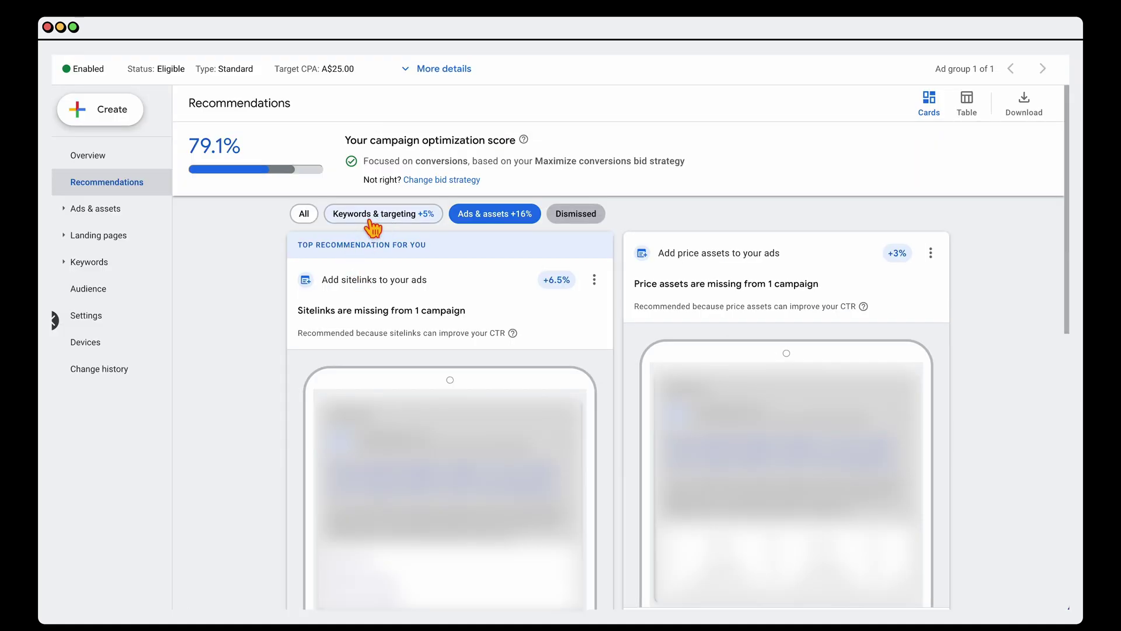